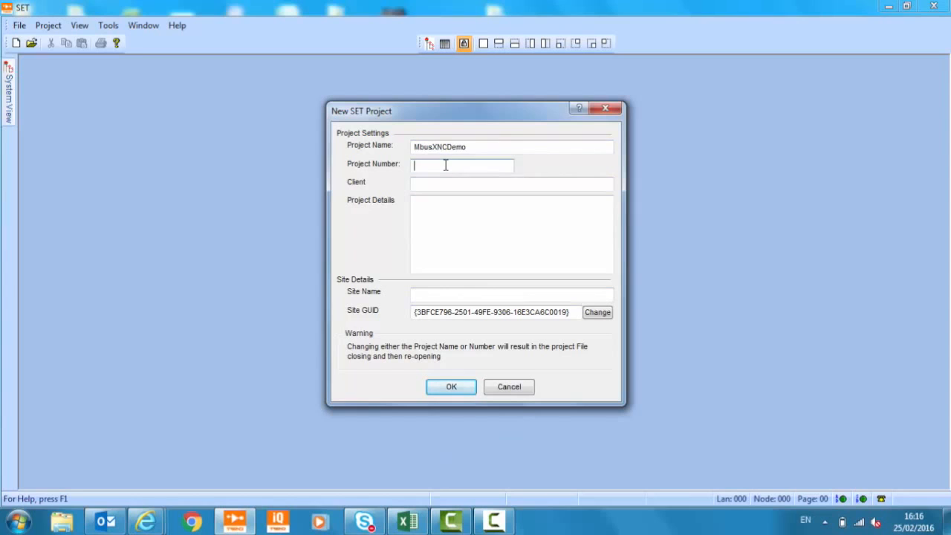
Step: Enter project number 5, client Me and site name YouTube, and create the MbusXNCDemo project
left_click(443, 186)
type("Me")
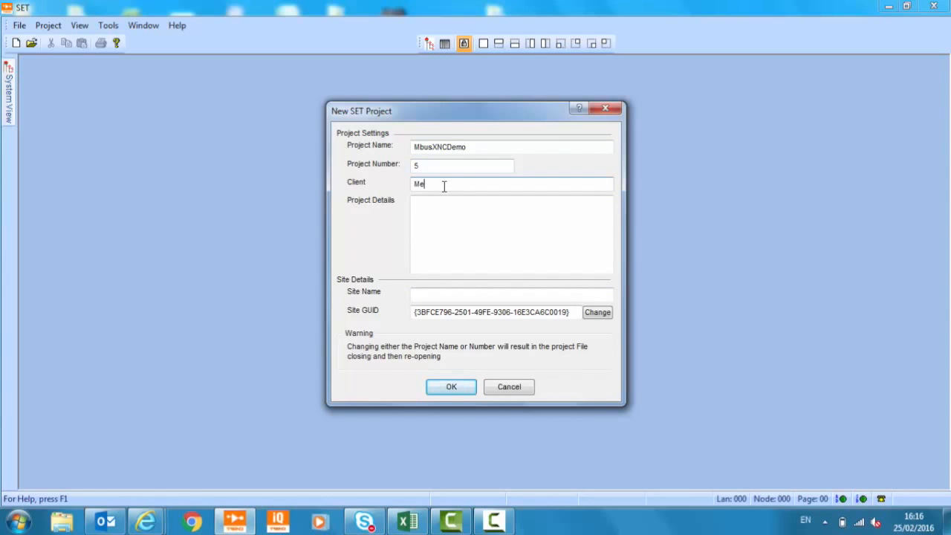
left_click(434, 296)
type("You")
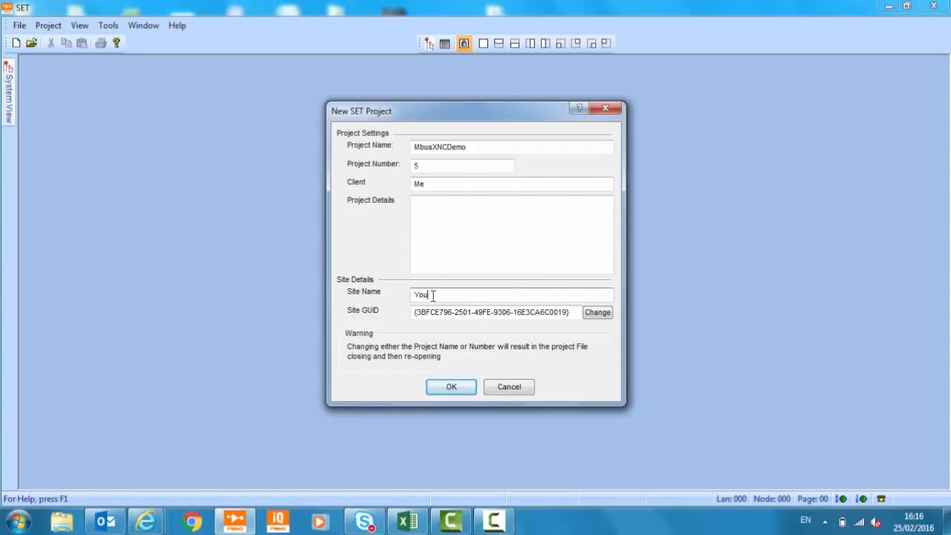
type("Tube")
left_click(450, 393)
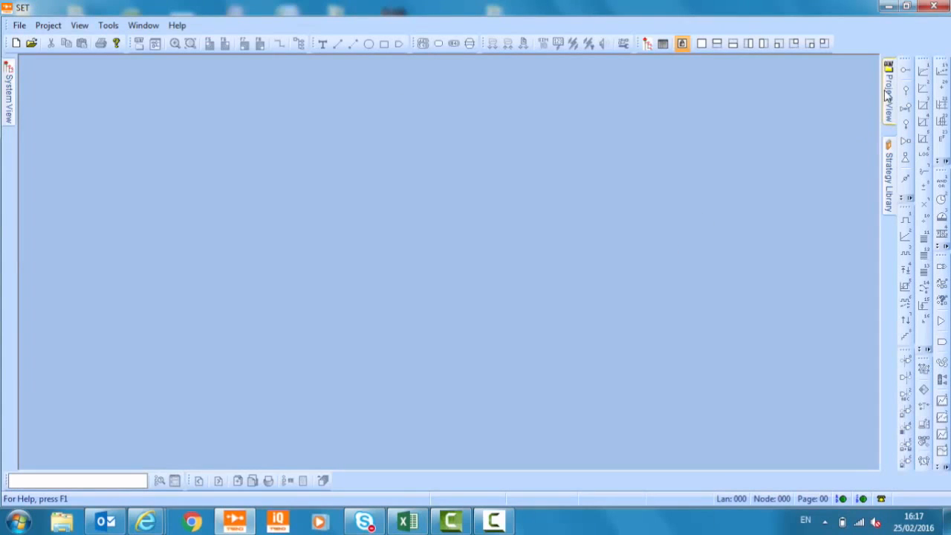
Step: Expand the Strategy Library's standard solutions down to the Mbus group under XNC Drivers for IQ4
mouse_move(889, 96)
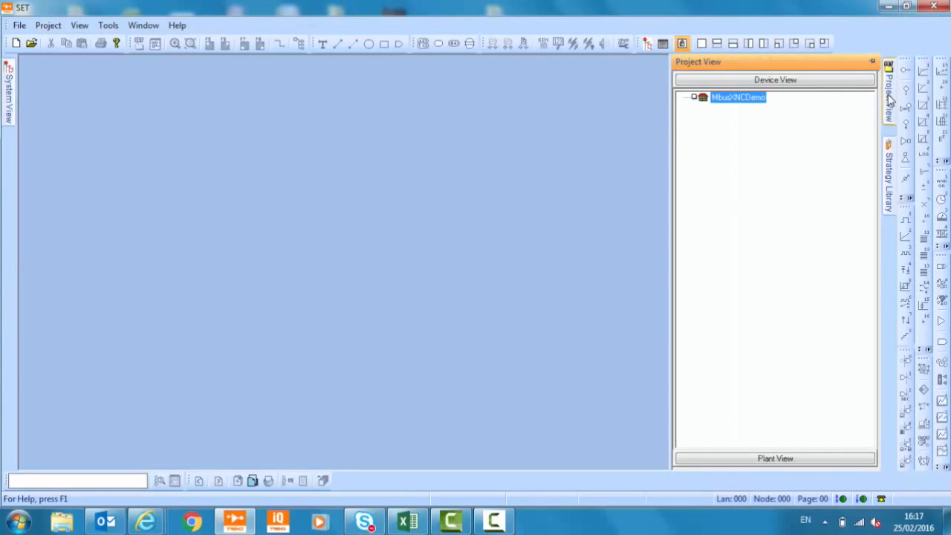
mouse_move(891, 178)
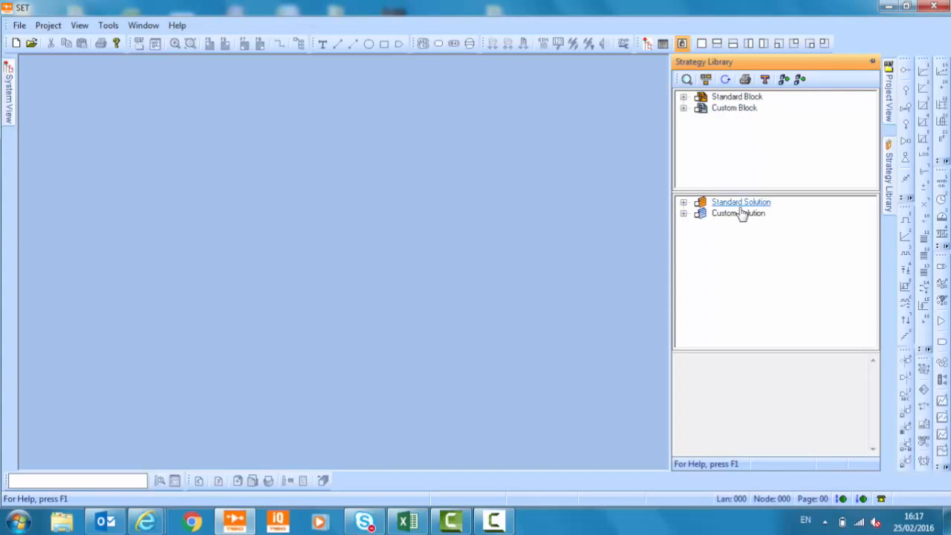
left_click(685, 203)
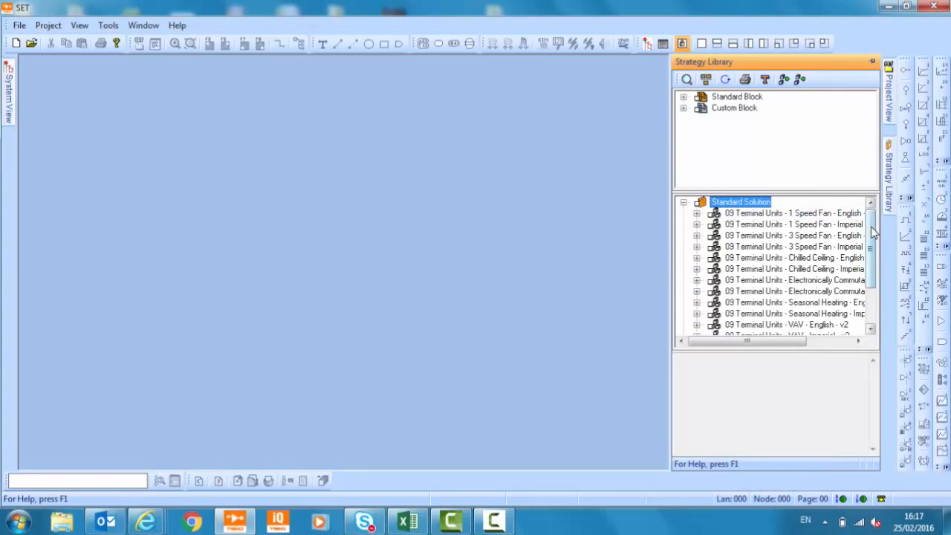
left_click_drag(872, 232, 869, 260)
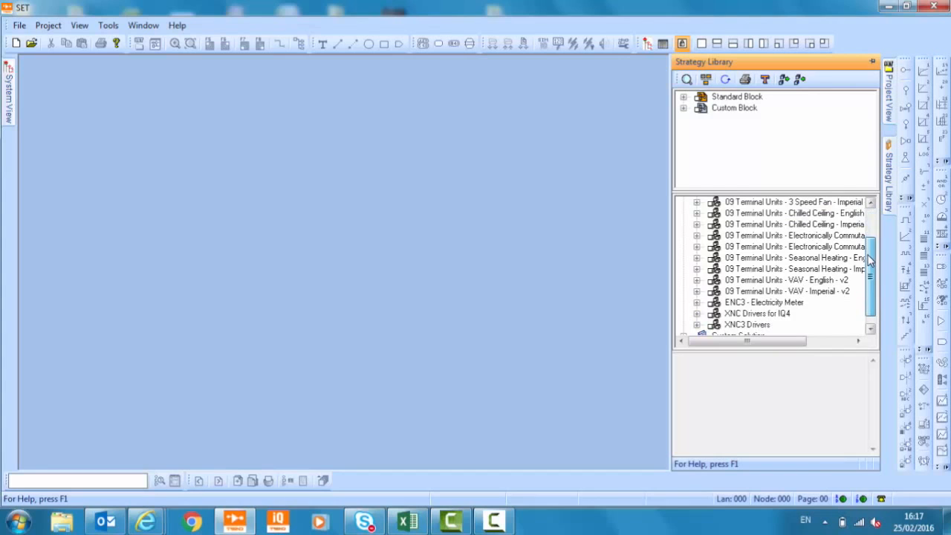
left_click(698, 314)
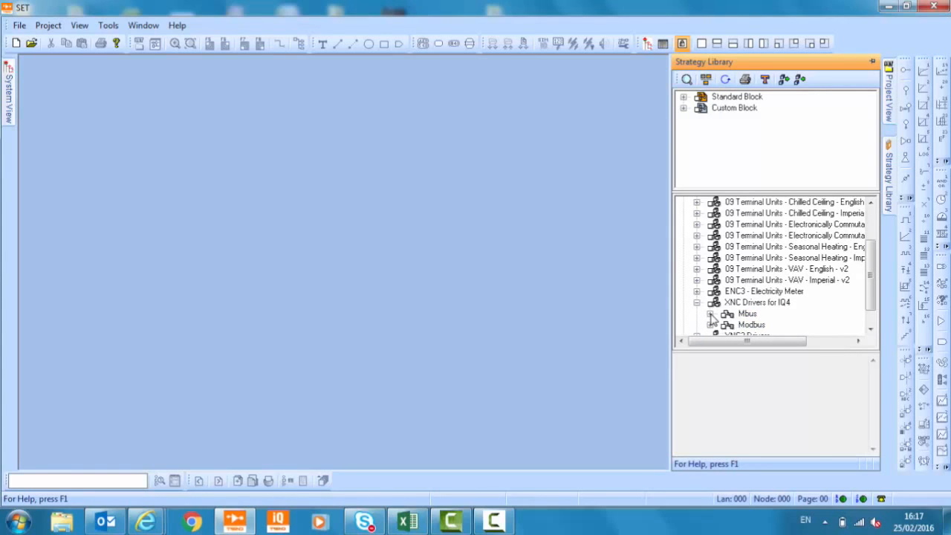
left_click(710, 313)
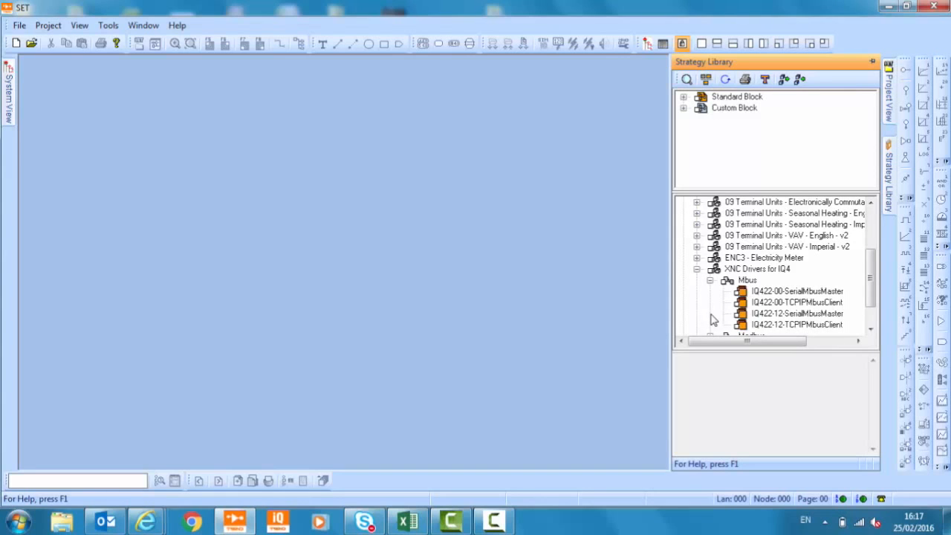
Step: Add the IQ422-00-SerialMbusMaster solution to the project at Lan 31, Node 30, without adding the default users
left_click(778, 296)
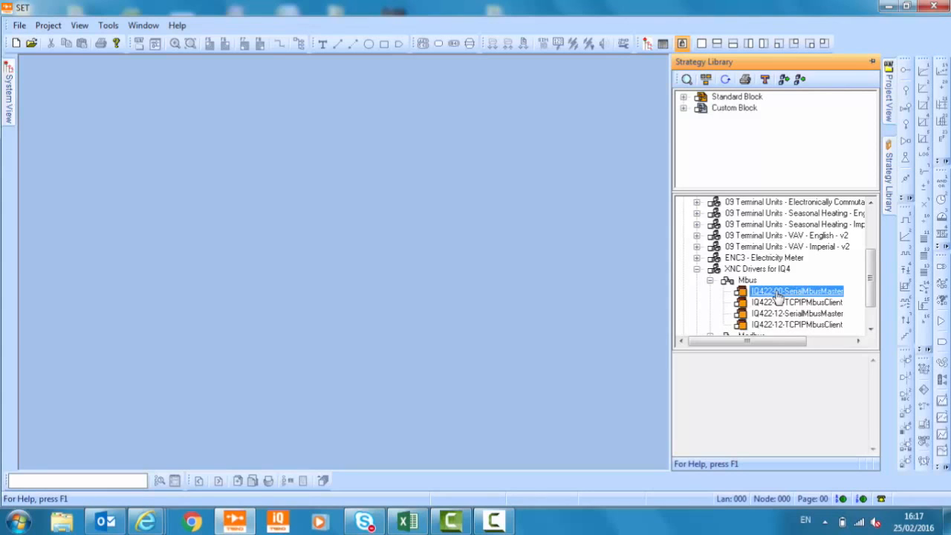
left_click_drag(778, 296, 415, 252)
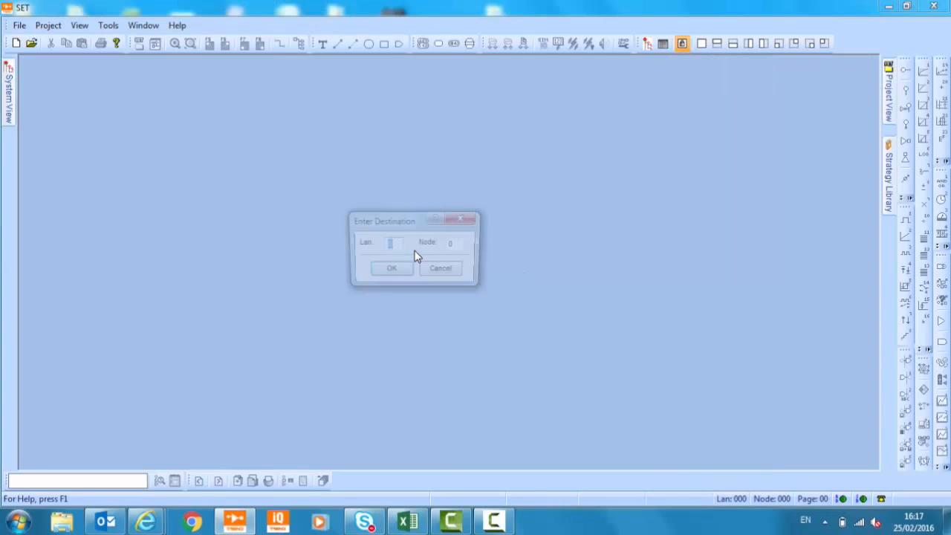
type("31")
key("Tab")
type("30")
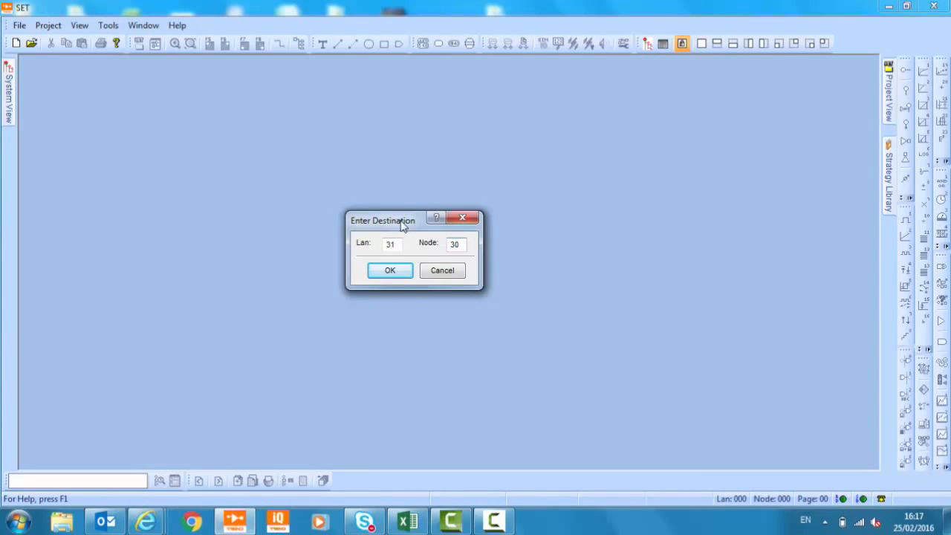
left_click(387, 271)
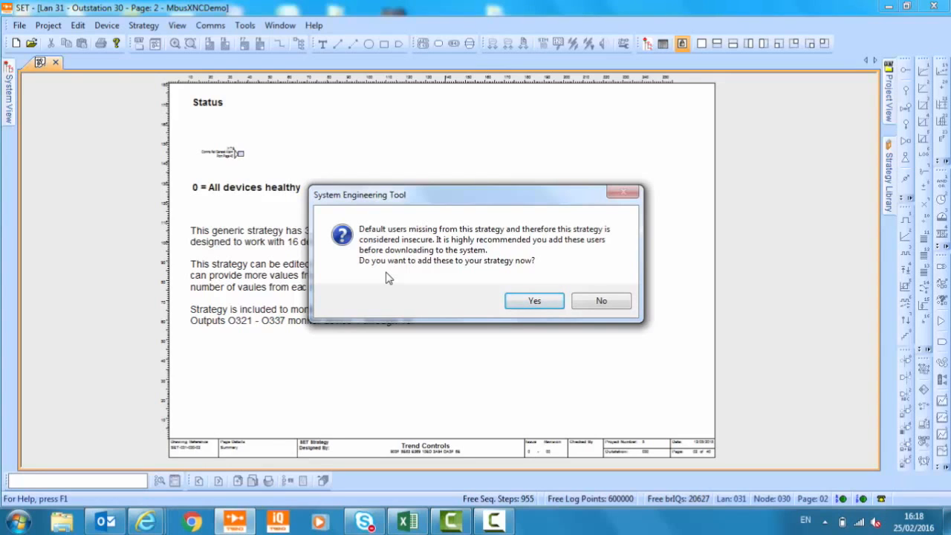
left_click(602, 302)
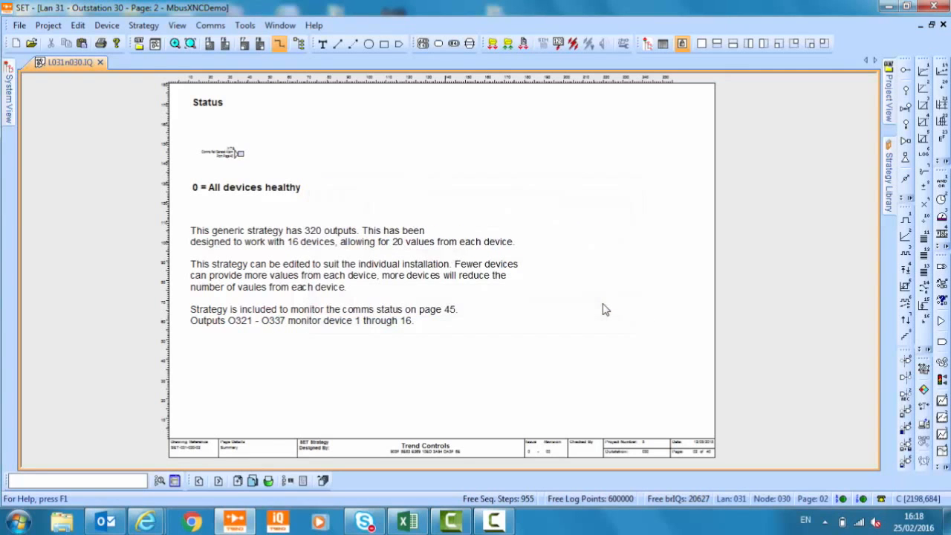
Step: Examine the strategy pages of outstation 30 under Lan 031 in the project tree
mouse_move(892, 98)
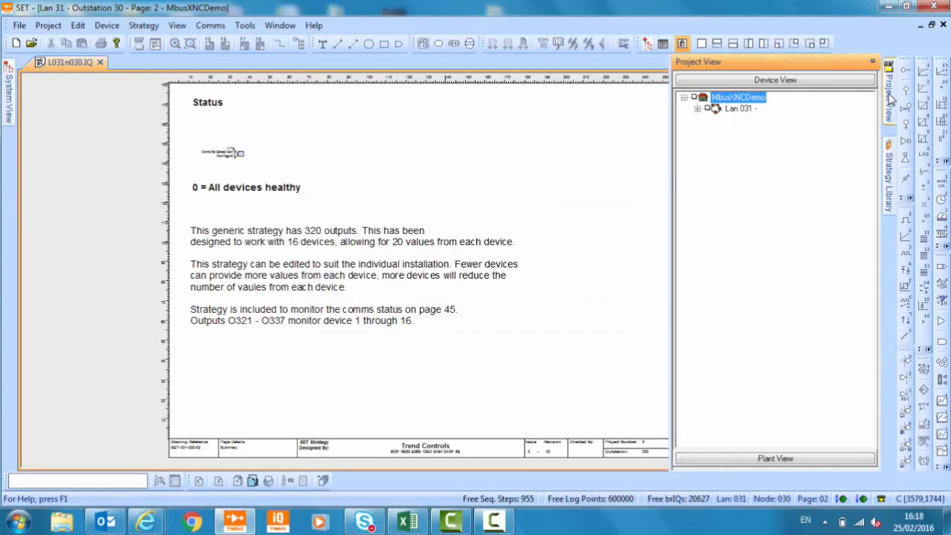
left_click(697, 108)
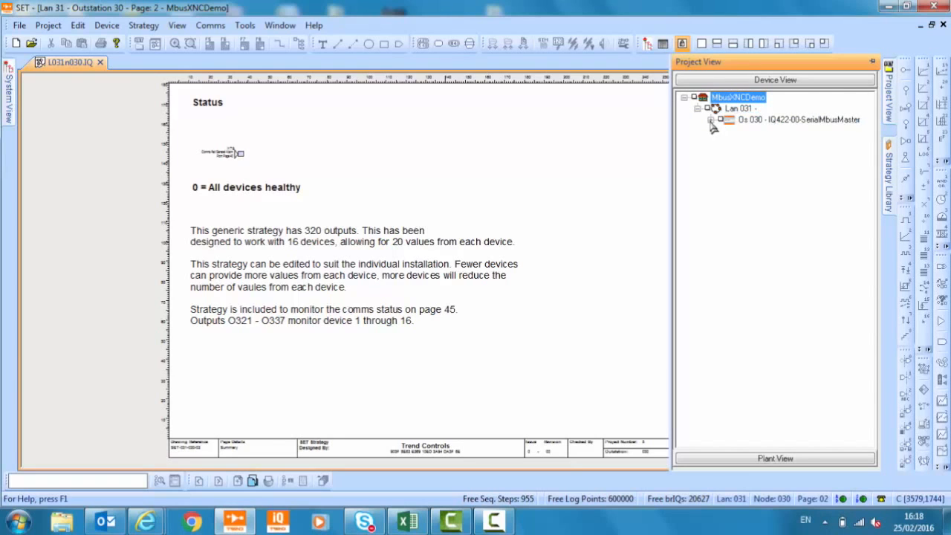
left_click(710, 120)
left_click(724, 132)
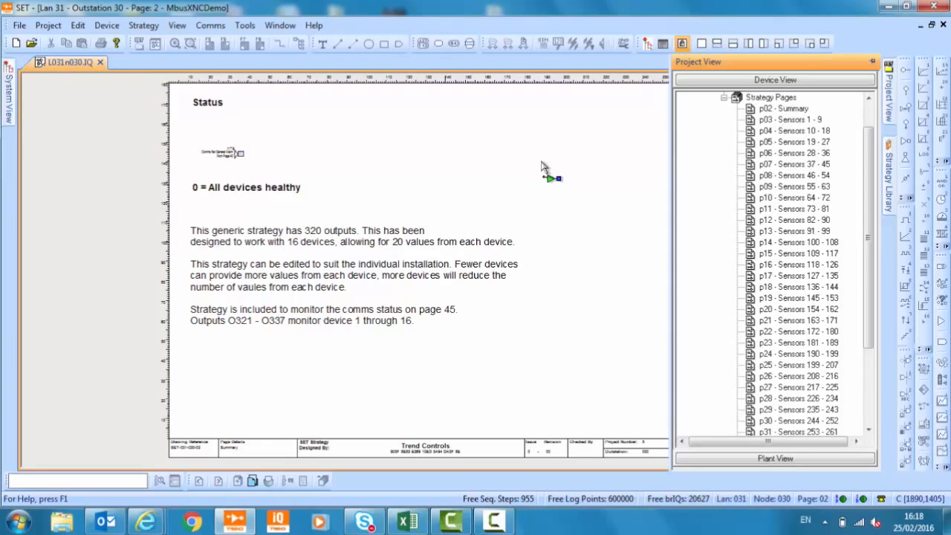
left_click(587, 296)
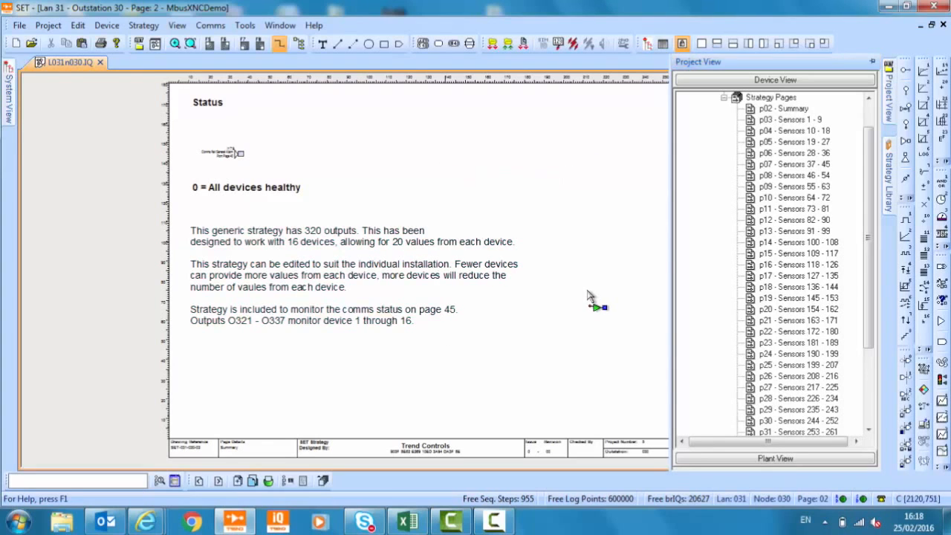
Step: Go to strategy page 3 and open the XNC Interface Module configuration
left_click(219, 482)
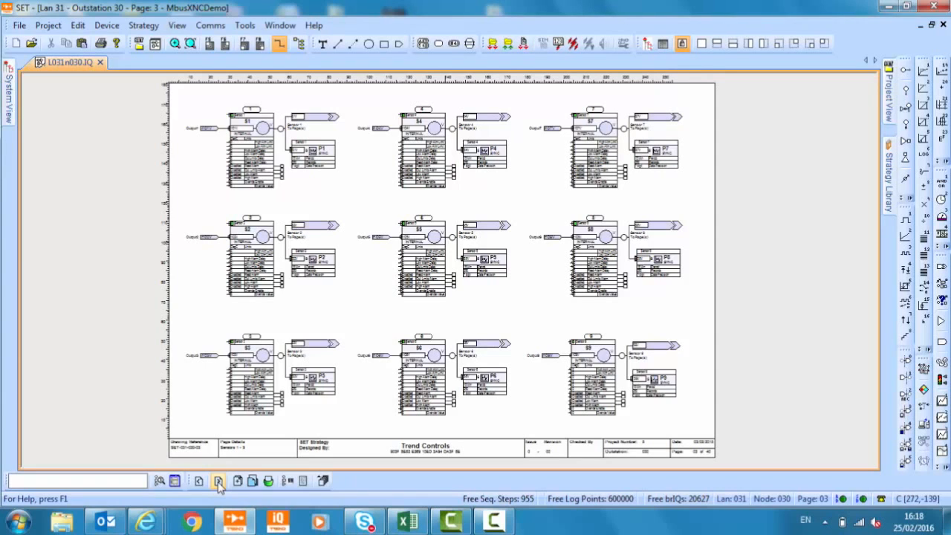
left_click(219, 482)
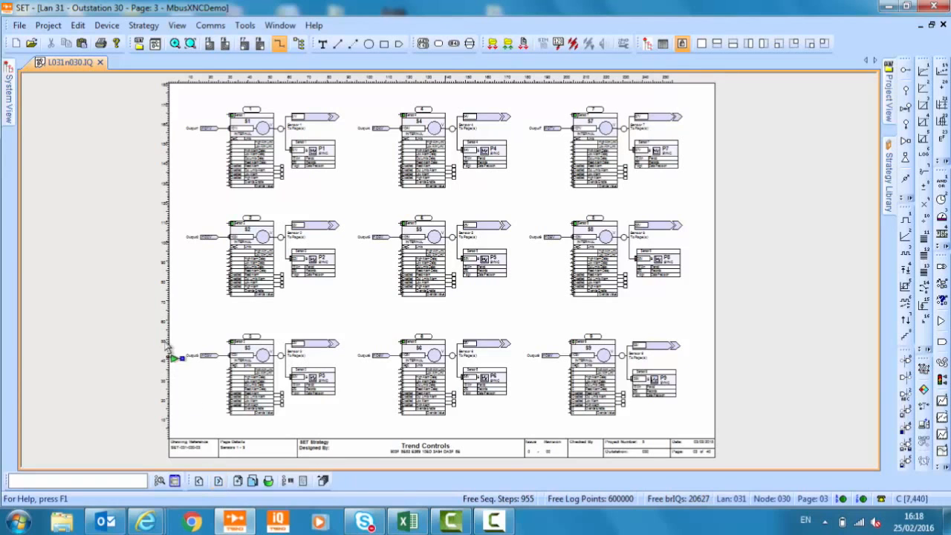
right_click(358, 205)
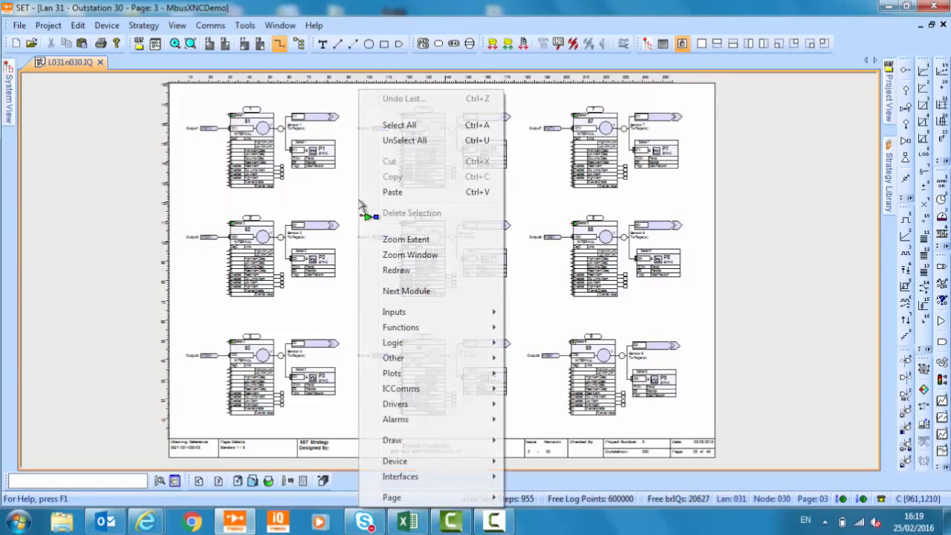
mouse_move(441, 483)
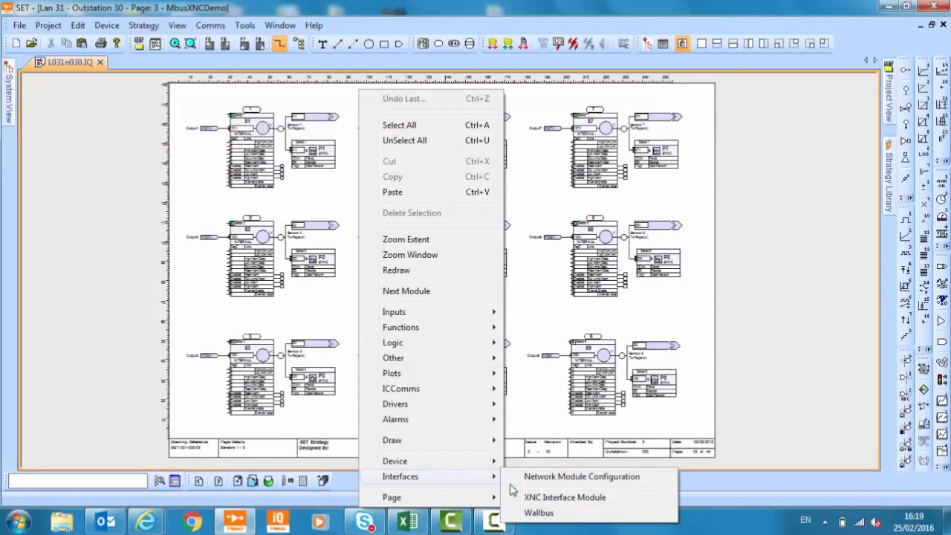
left_click(550, 498)
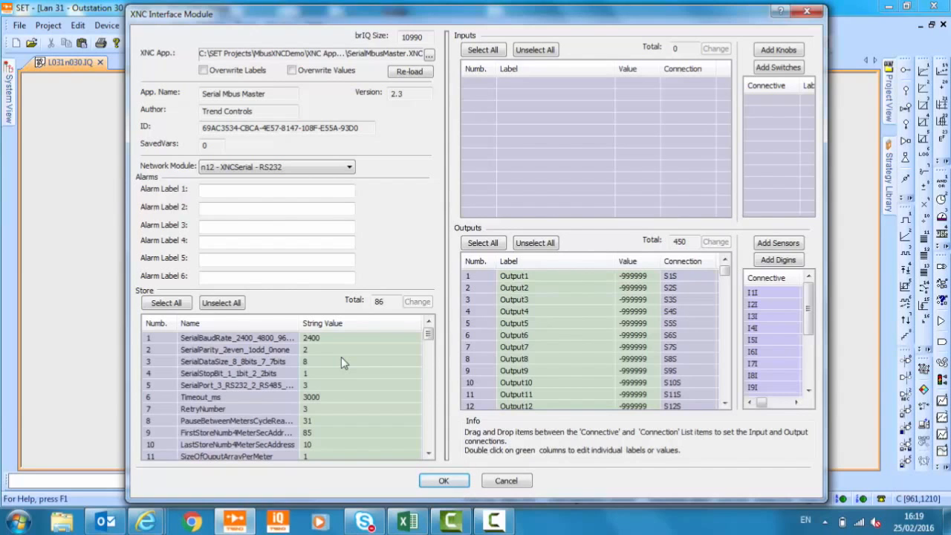
Step: Switch to Internet Explorer and consult the meter datasheet's technical data for M-Bus communication
left_click(148, 522)
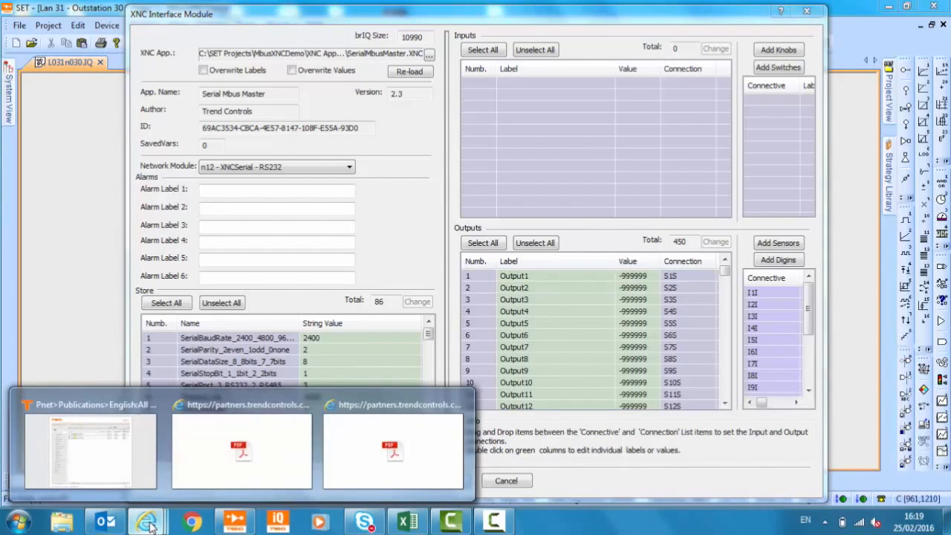
left_click(265, 446)
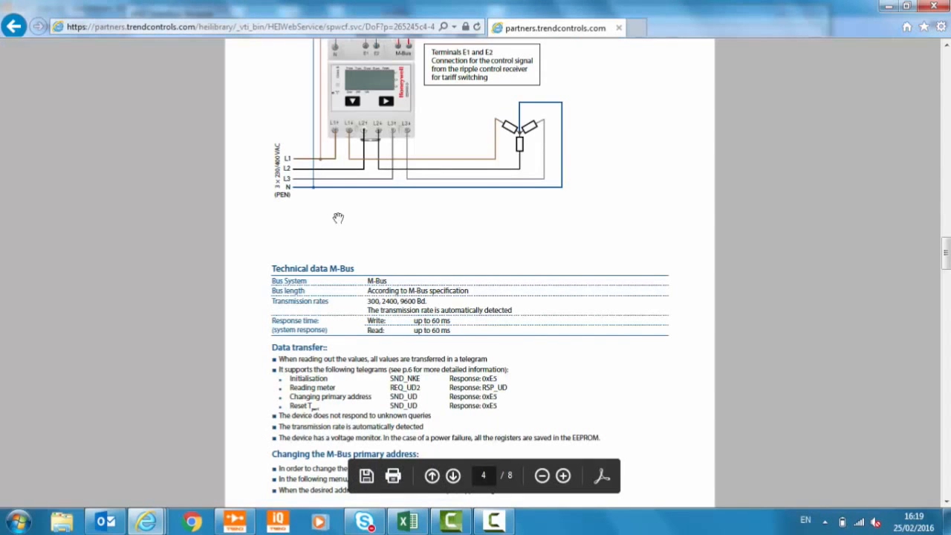
mouse_move(945, 254)
left_mouse_down()
mouse_move(942, 72)
mouse_move(945, 254)
left_mouse_up()
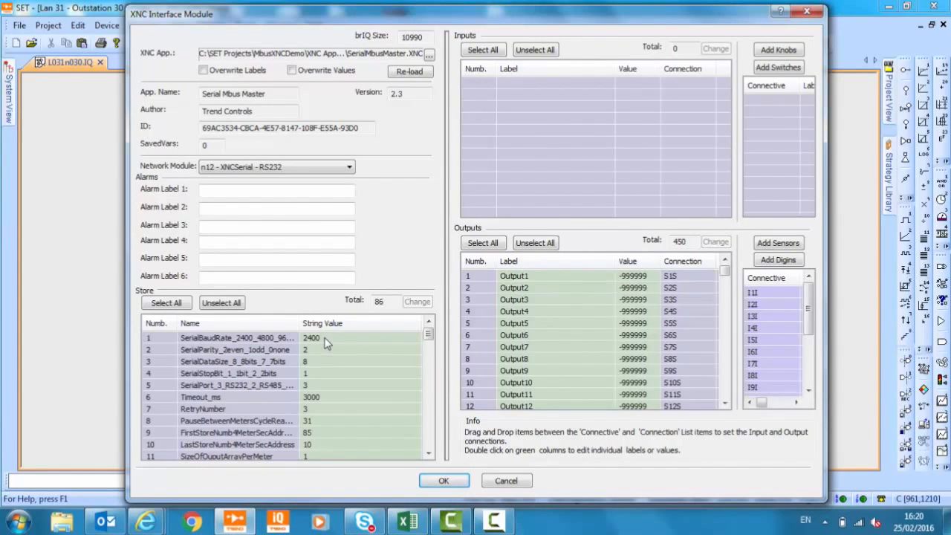
Step: Check the serial parity, data size, stop bit and serial port entries in the module's Store list
left_click(312, 350)
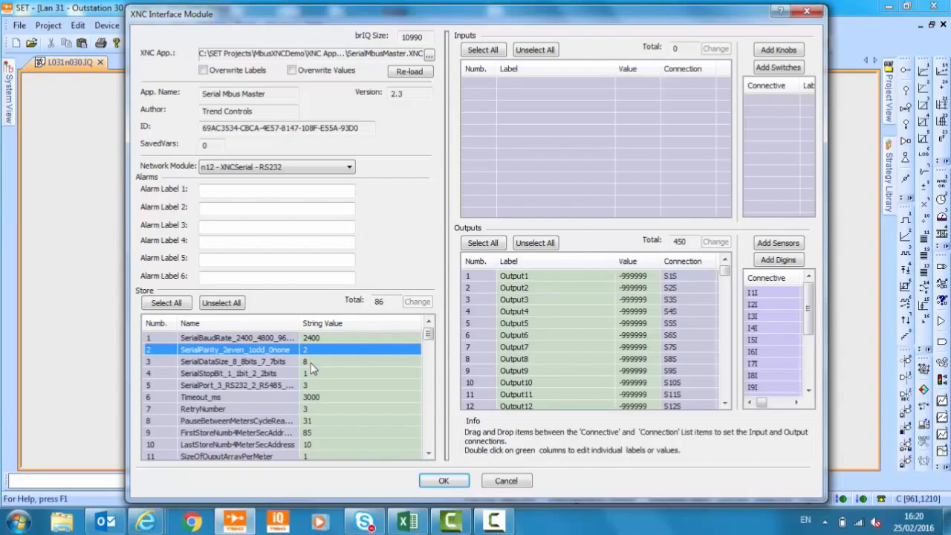
left_click(310, 363)
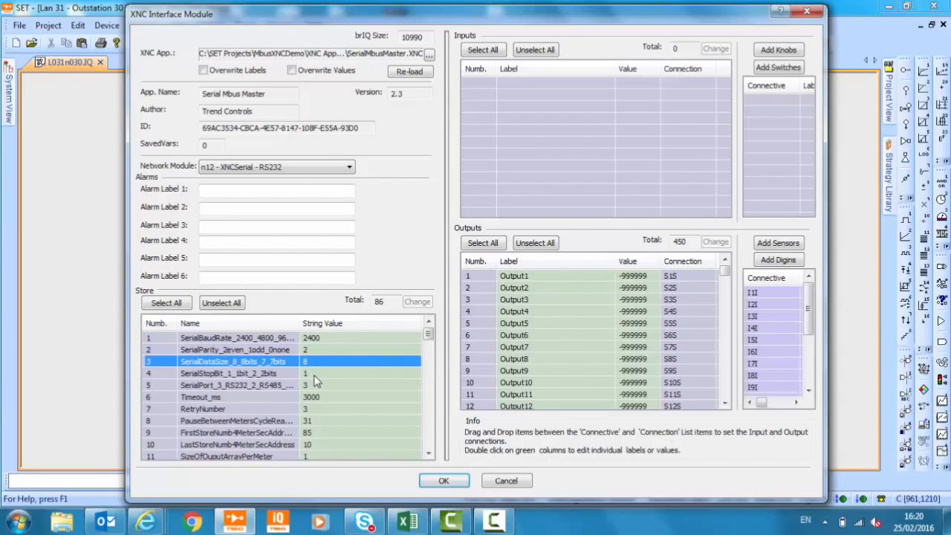
left_click(315, 374)
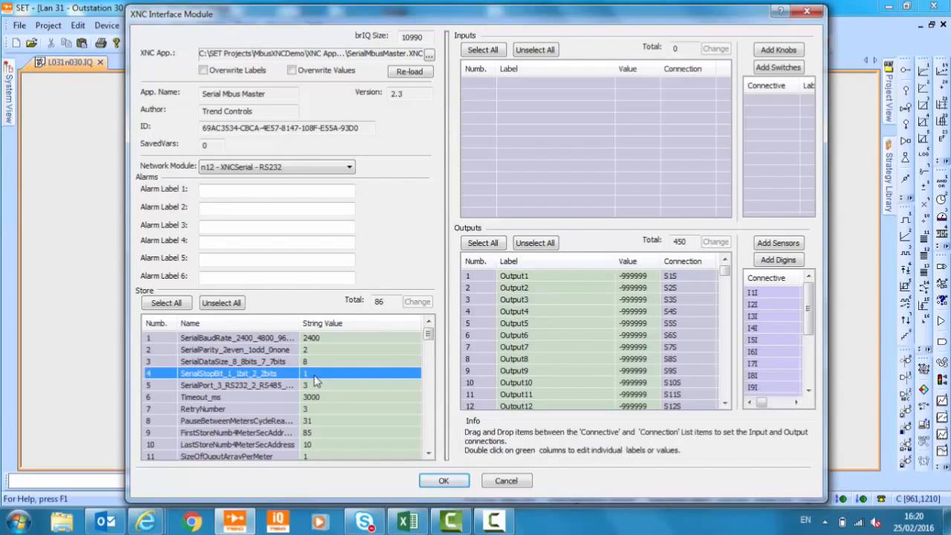
left_click(316, 386)
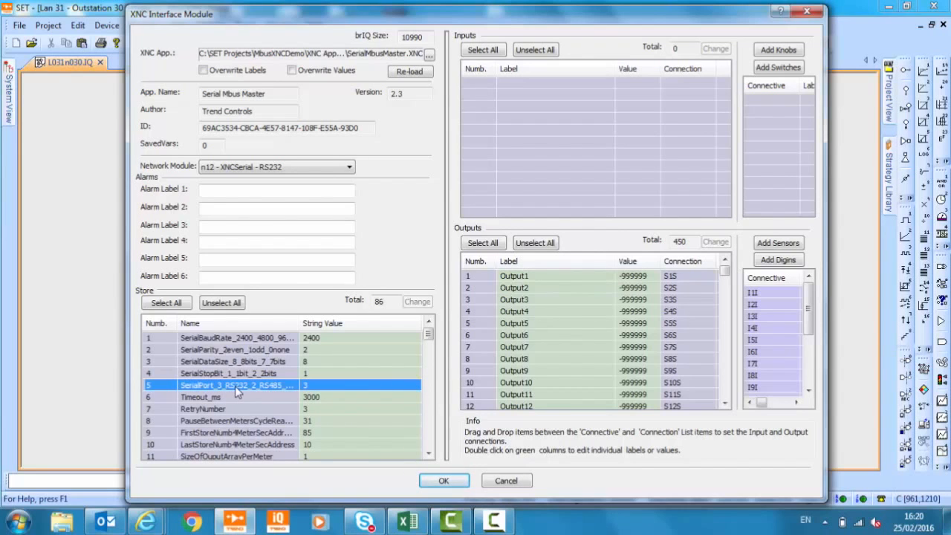
double_click(313, 386)
Step: Set the Timeout_ms store value to 5000
left_click(333, 397)
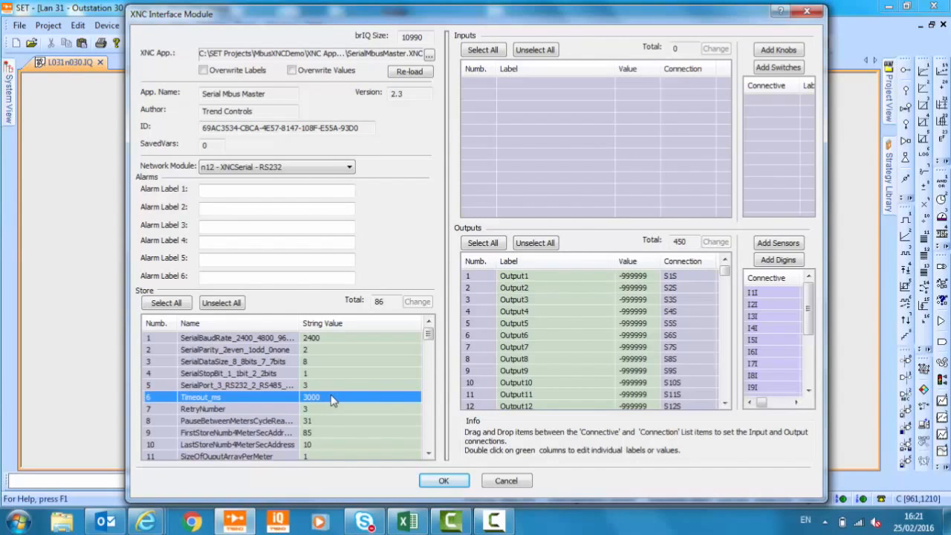
double_click(332, 397)
type("5000")
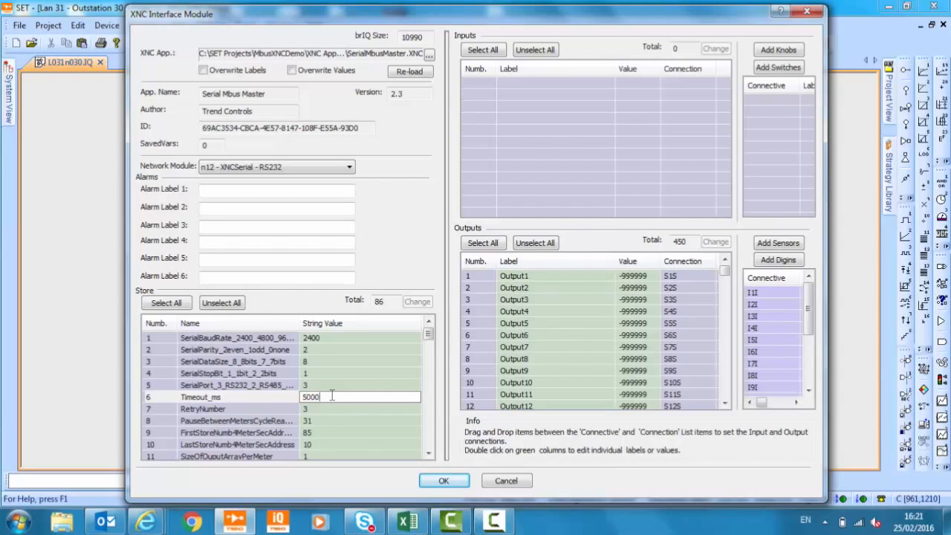
left_click(324, 413)
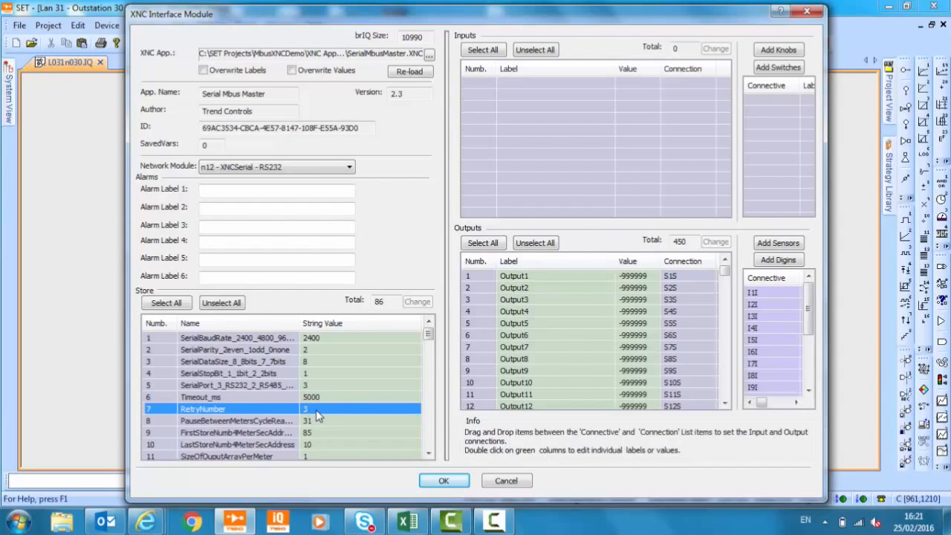
Step: Examine the pause between meter reading cycles and the store entries that follow it
left_click(323, 421)
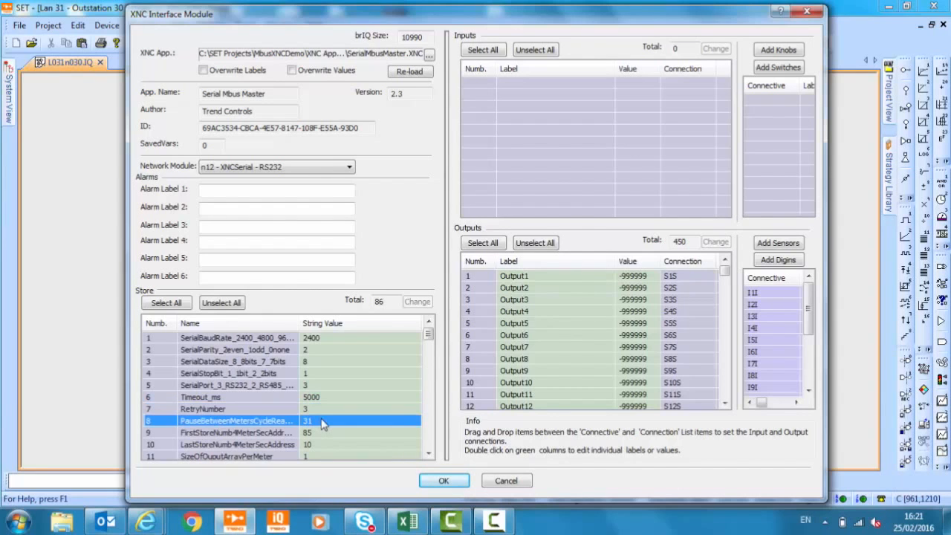
left_click(428, 453)
left_click(429, 453)
left_click(428, 453)
left_click(429, 453)
left_click(429, 454)
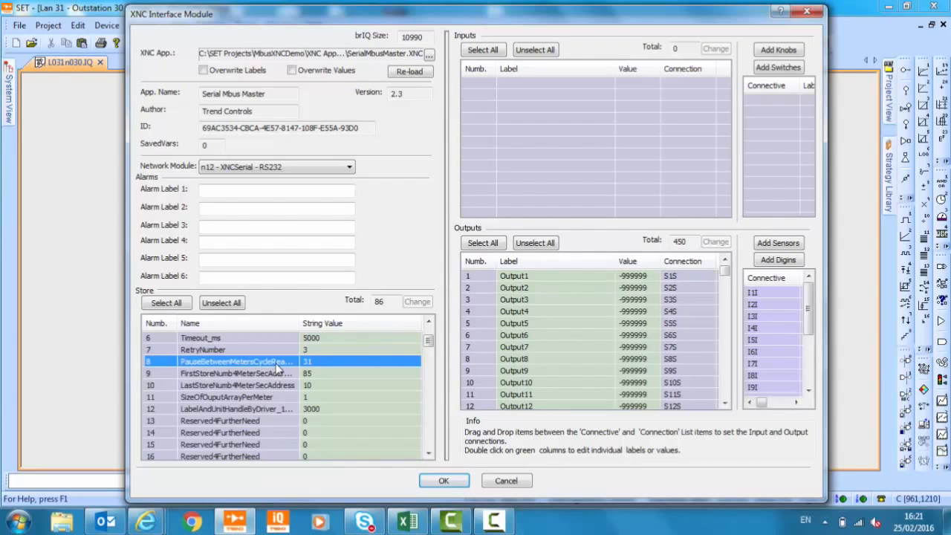
Step: Set the PauseBetweenMetersCycleReading_ms store value to 3000
double_click(317, 361)
type("3000")
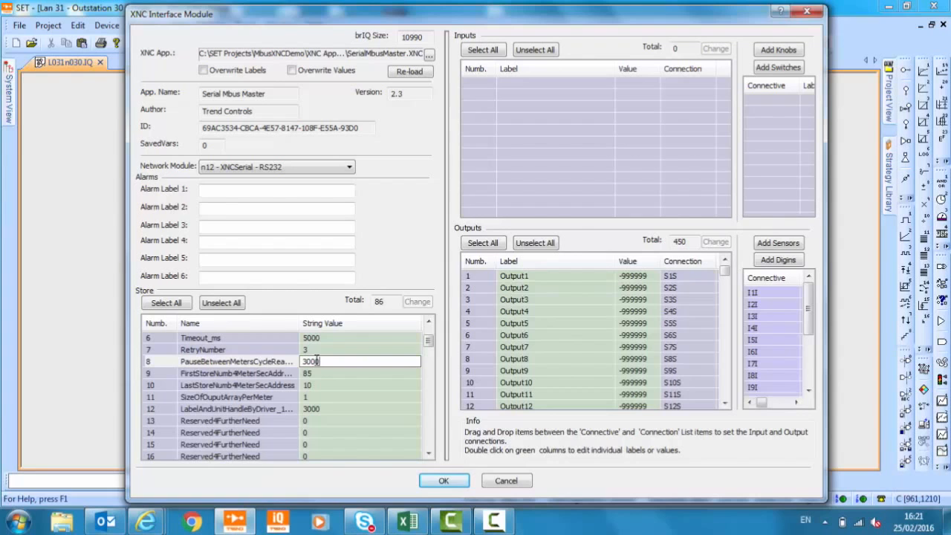
left_click(320, 376)
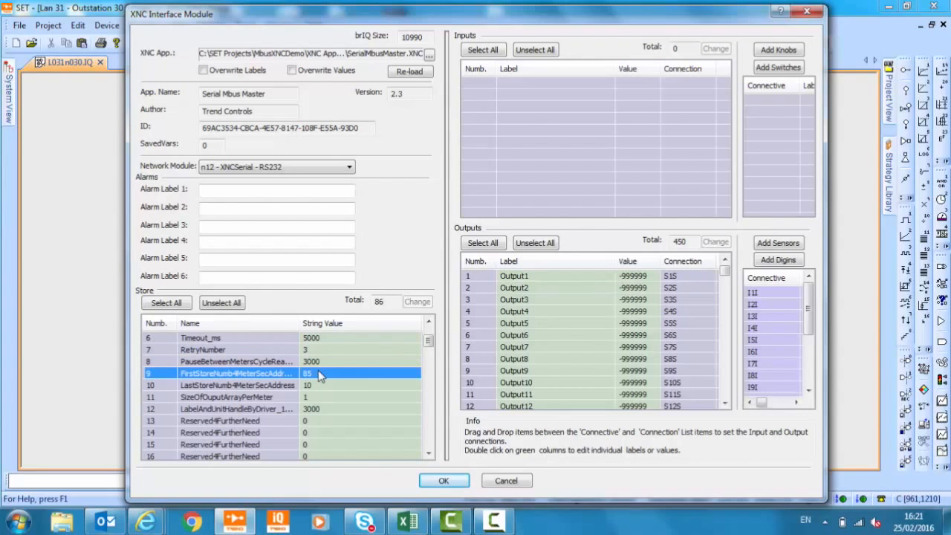
Step: Review the store entries from the serial baud rate down to the first and last meter secondary address store numbers
left_click(428, 324)
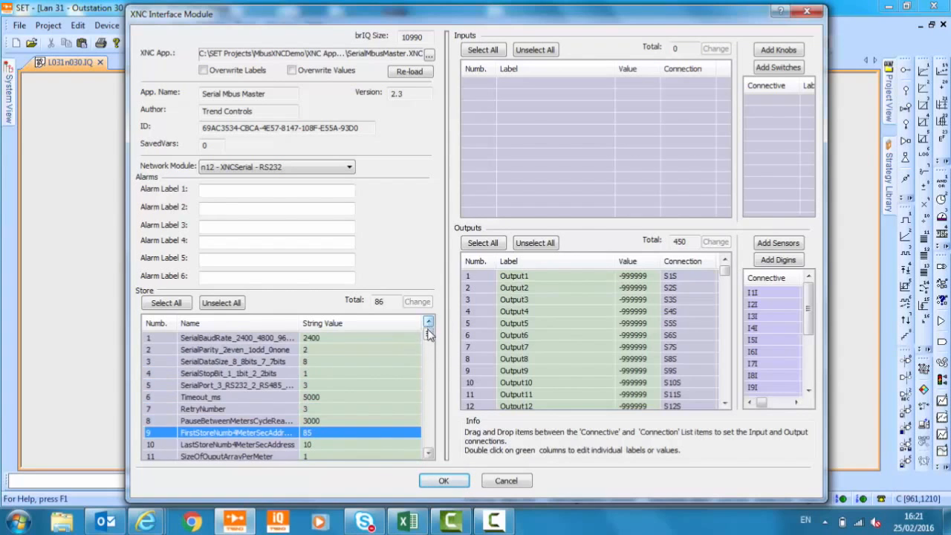
left_click(430, 455)
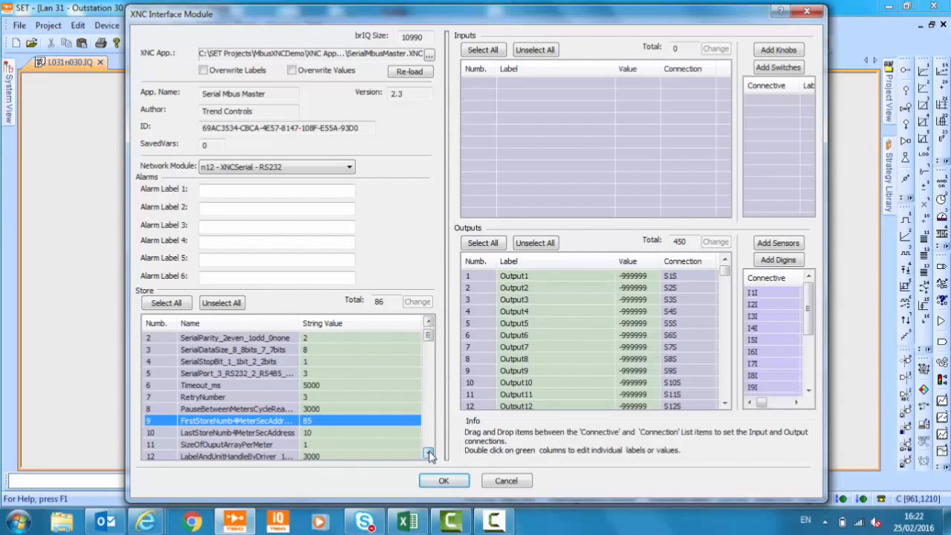
left_click(429, 455)
left_click(430, 455)
left_click(430, 455)
left_click(429, 454)
left_click(429, 454)
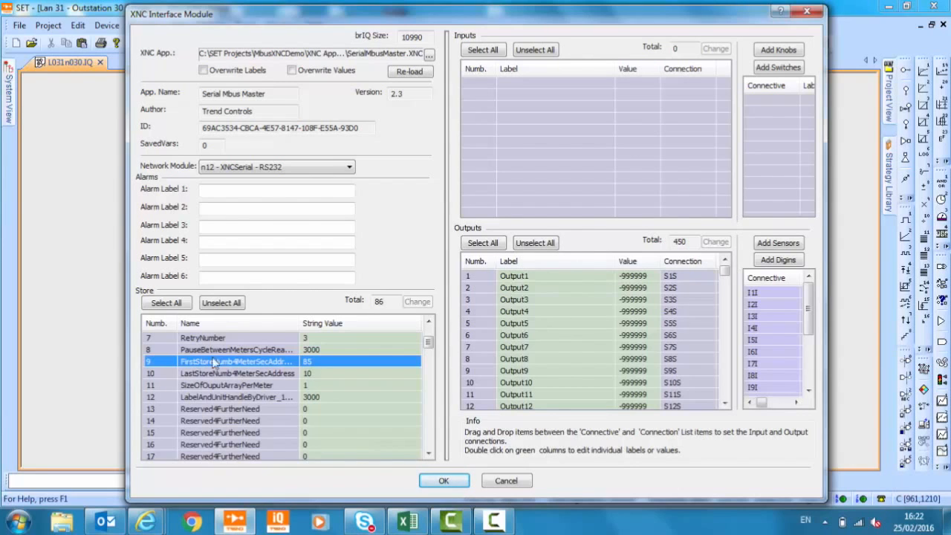
Step: Set the MeterSecondaryAddress values in store entries 32 and 33 to 38061471 and 17000022
left_click(428, 454)
left_click_drag(428, 454, 428, 455)
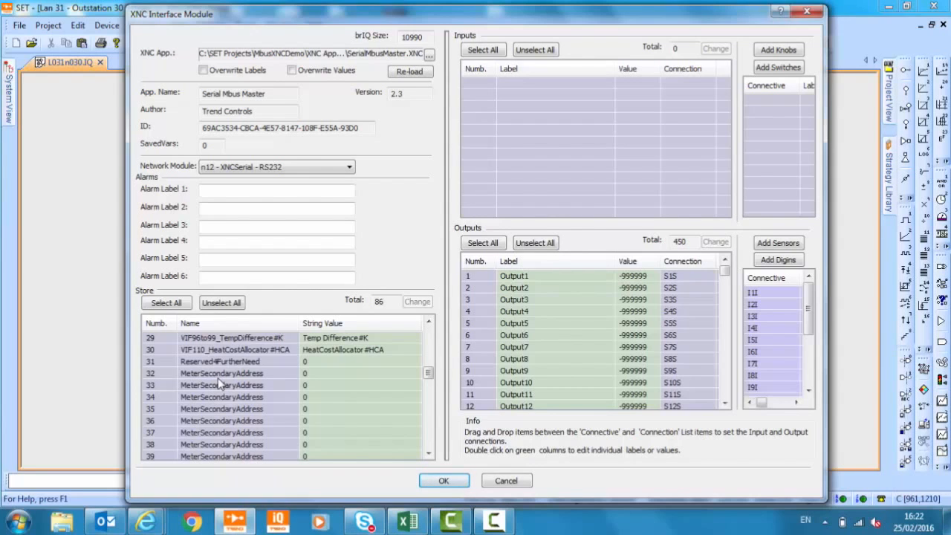
left_click(312, 375)
double_click(313, 376)
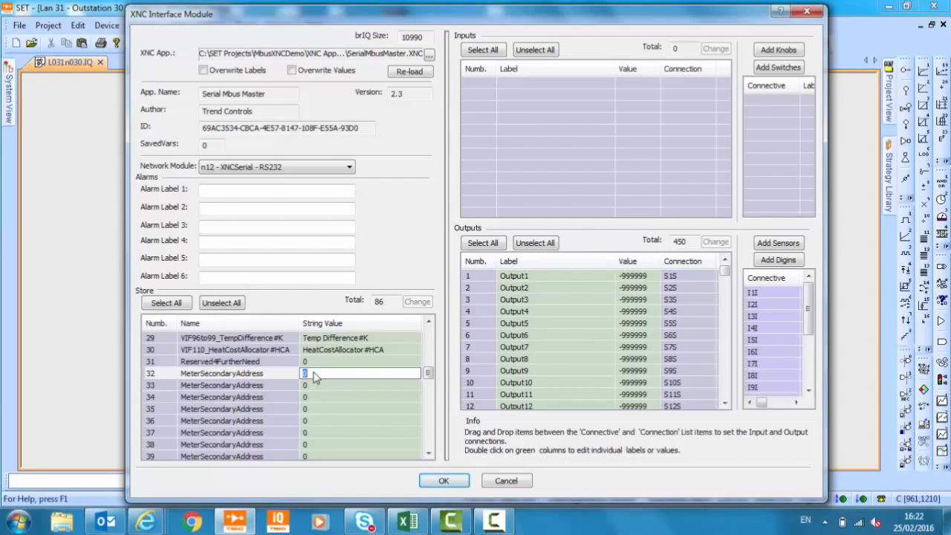
type("38061471")
left_click(312, 388)
double_click(312, 386)
type("1")
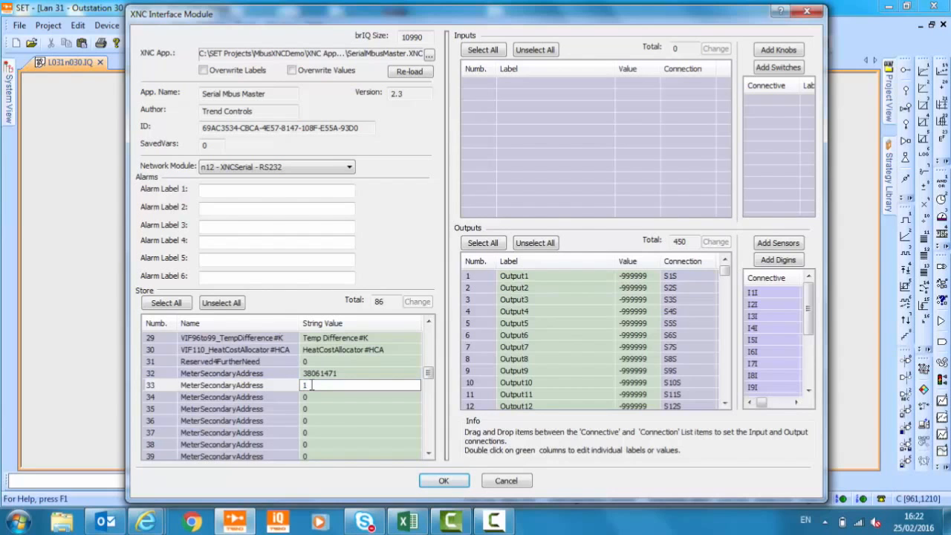
type("7000022")
Step: Set the MeterSecondaryAddress values in store entries 34 and 35 to 15000036 and 00000156
left_click(316, 397)
double_click(315, 397)
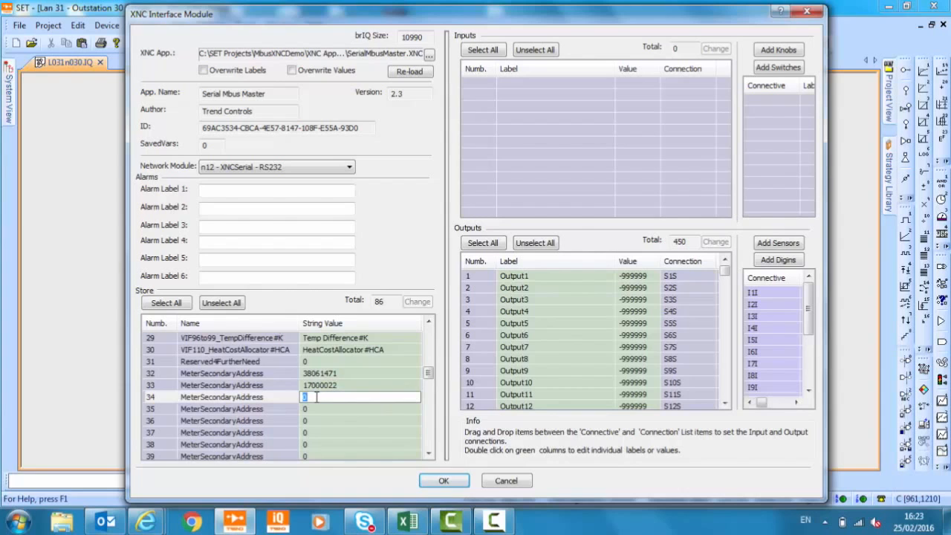
type("15000036")
left_click(325, 409)
double_click(325, 409)
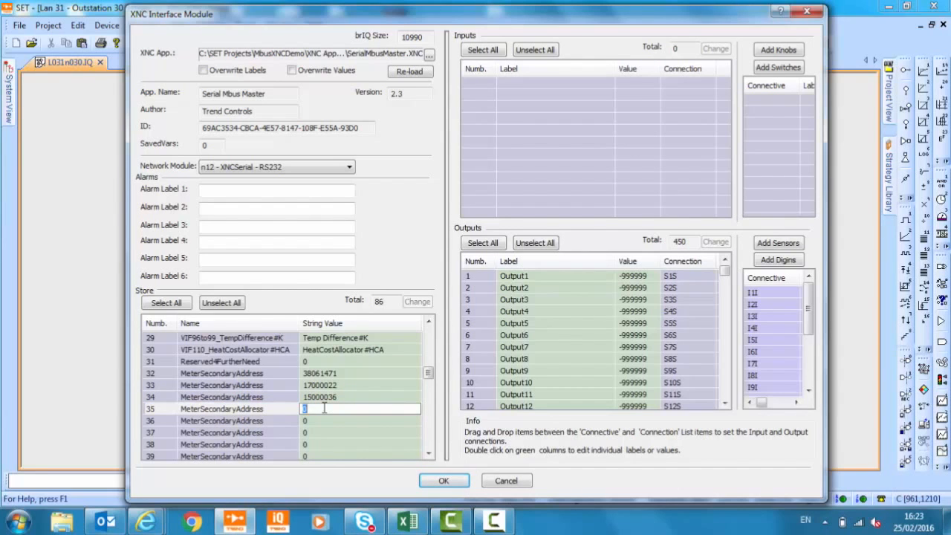
type("00000156")
left_click(315, 423)
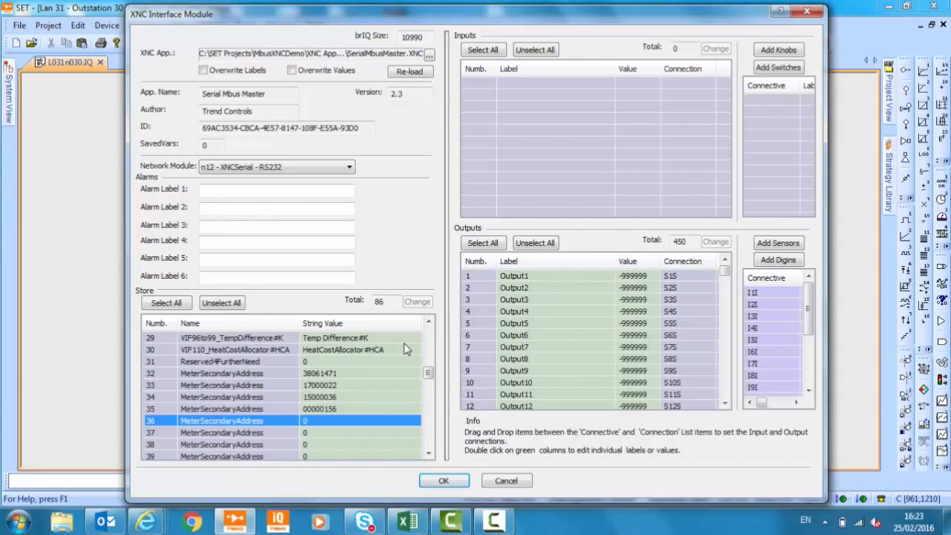
Step: Set FirstStoreNumb4MeterSecAddress to 32 and LastStoreNumb4MeterSecAddress to 35 in the Store list
left_click(429, 322)
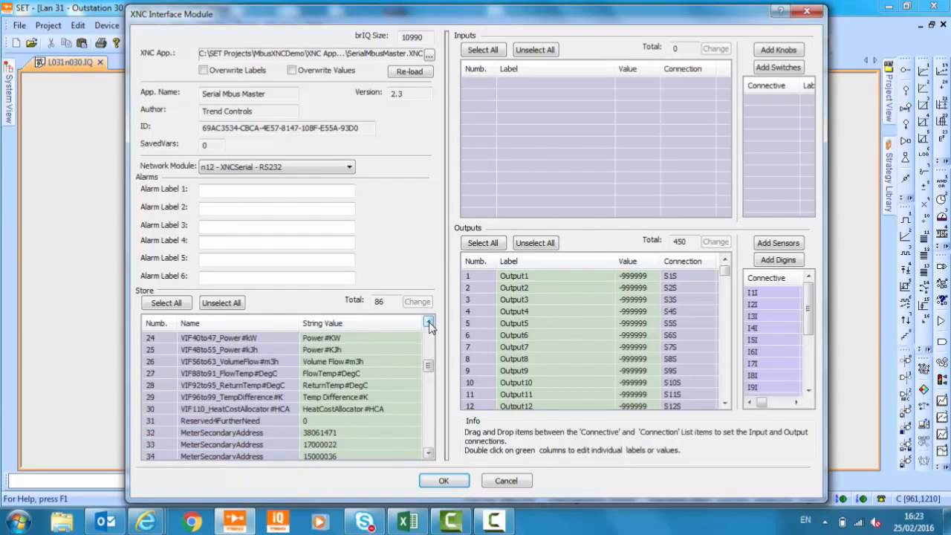
left_click(429, 322)
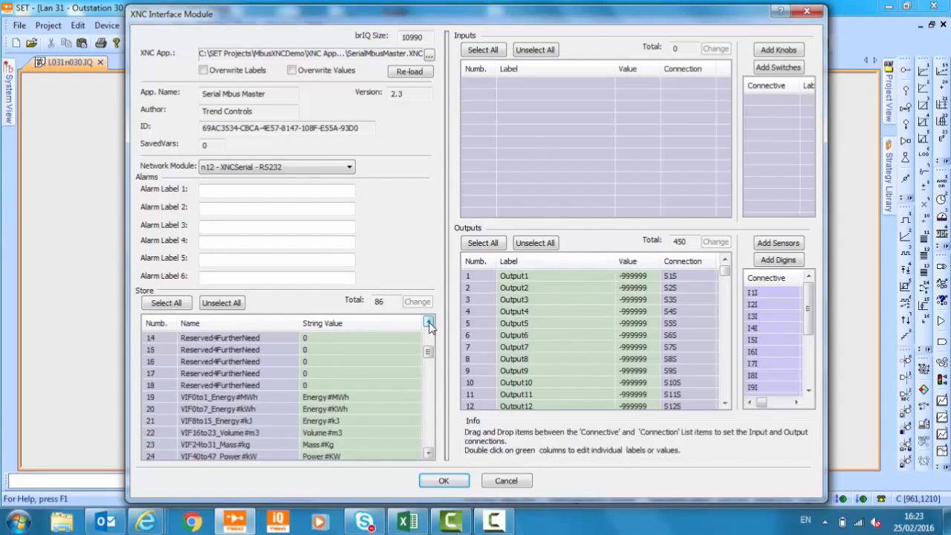
left_click(428, 321)
left_click(429, 322)
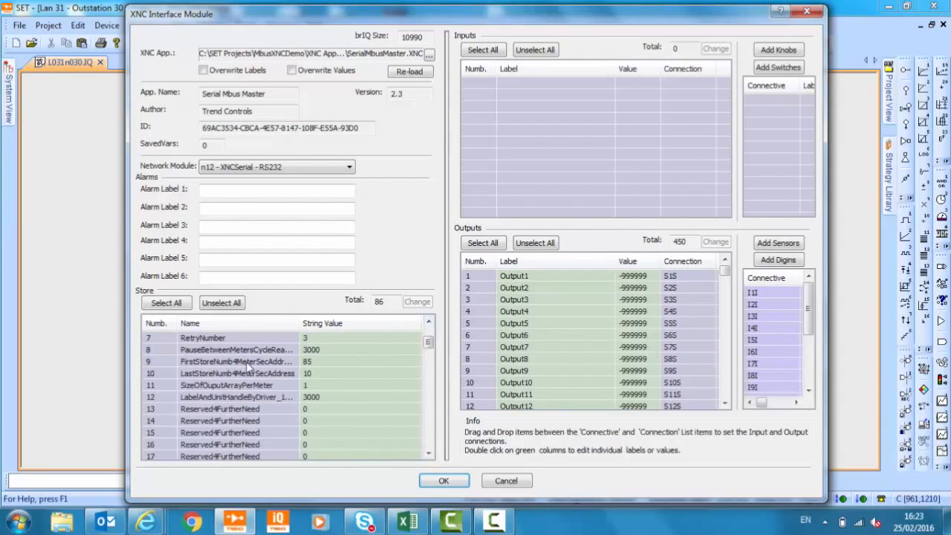
double_click(317, 361)
type("32")
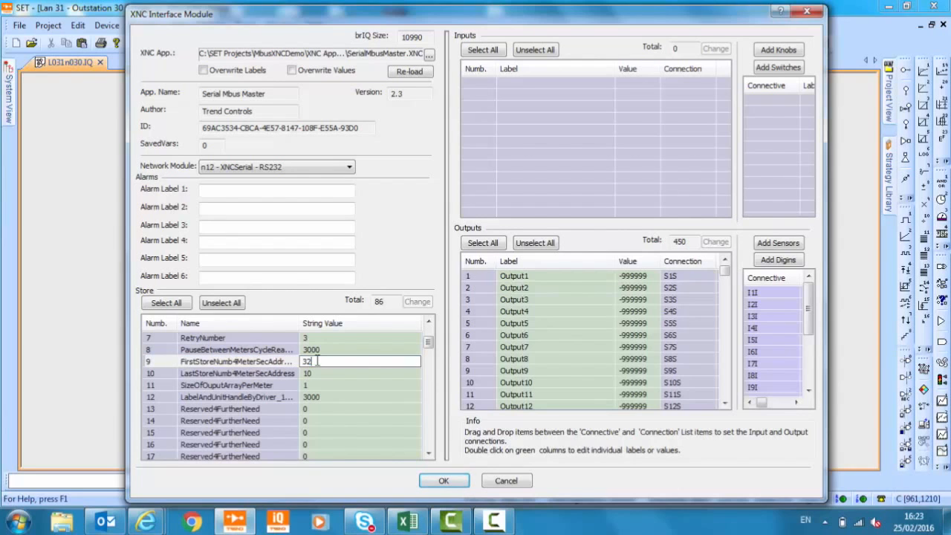
double_click(317, 373)
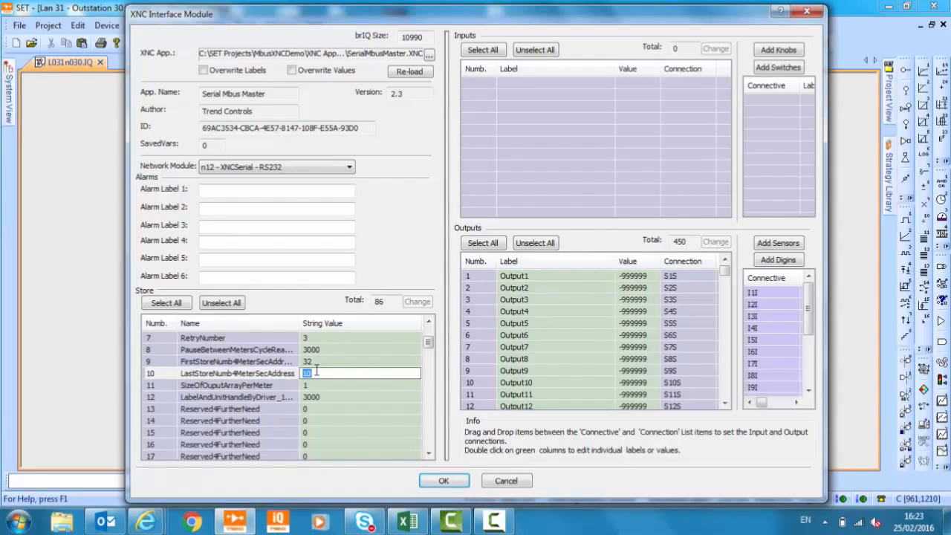
type("35")
left_click(320, 389)
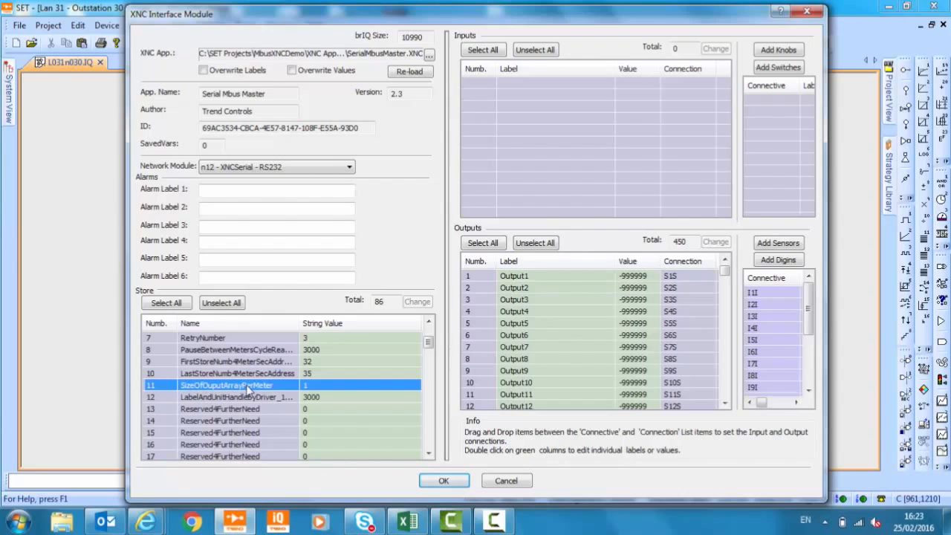
Step: Set the SizeOfOuputArrayPerMeter store value to 20
double_click(315, 386)
key("BackSpace")
type("20")
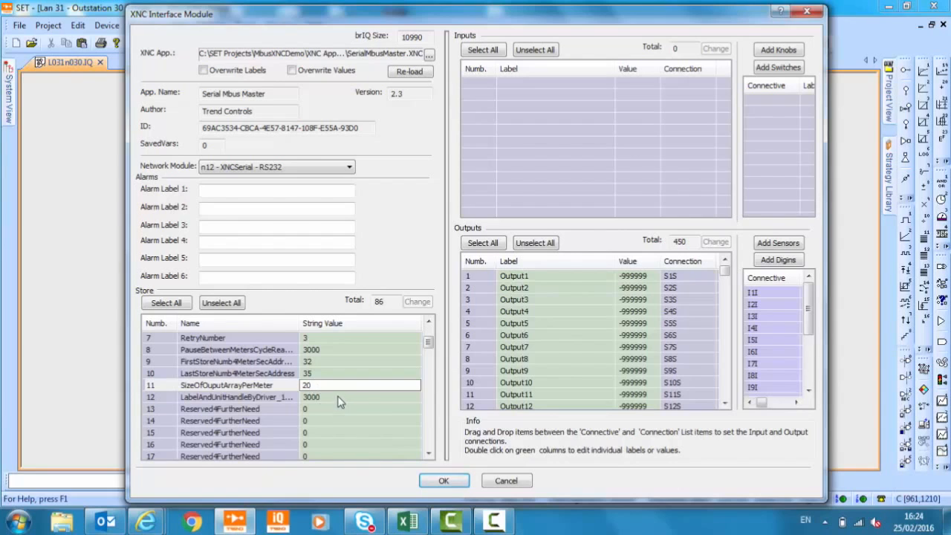
left_click(338, 399)
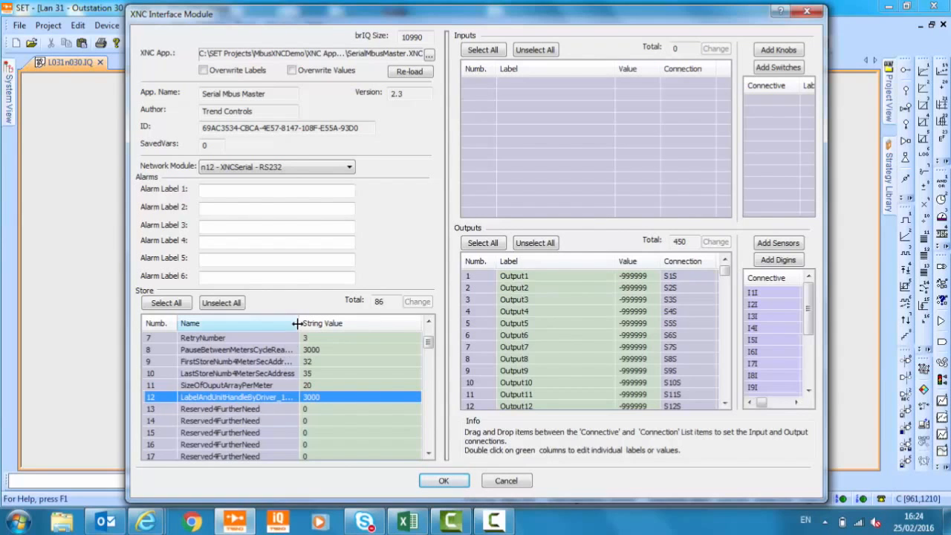
Step: Widen the Store list's name column and set LabelAndUnitHandleByDriver_1Yes_0No to 1
left_click_drag(299, 323, 341, 326)
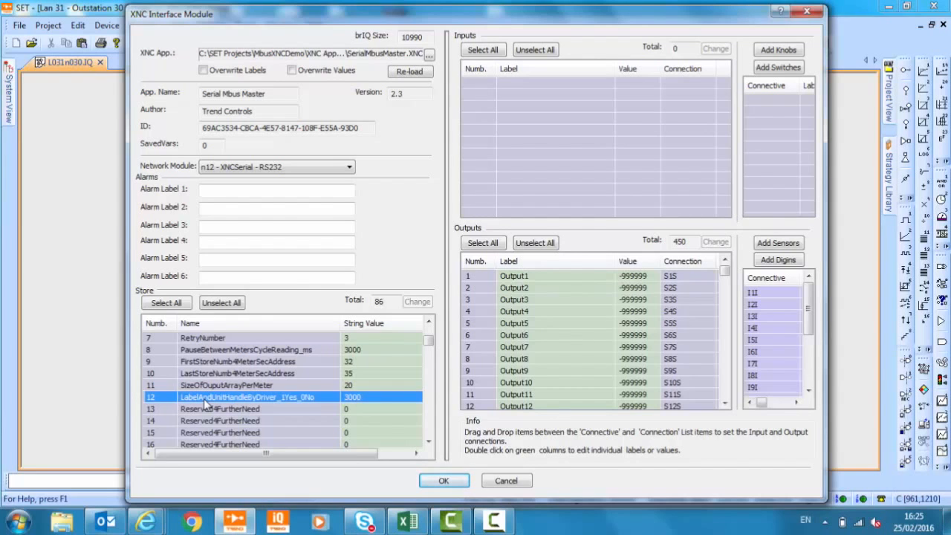
double_click(368, 396)
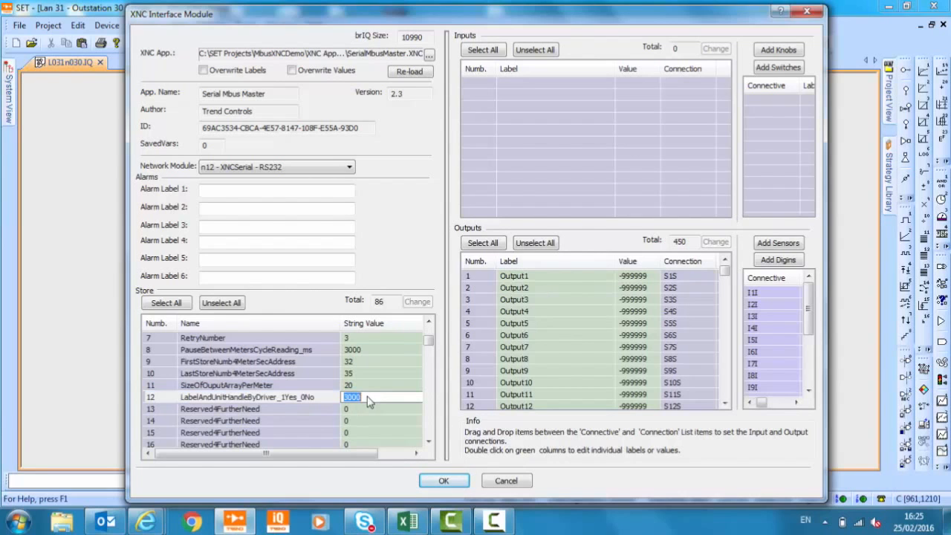
type("1")
left_click(357, 414)
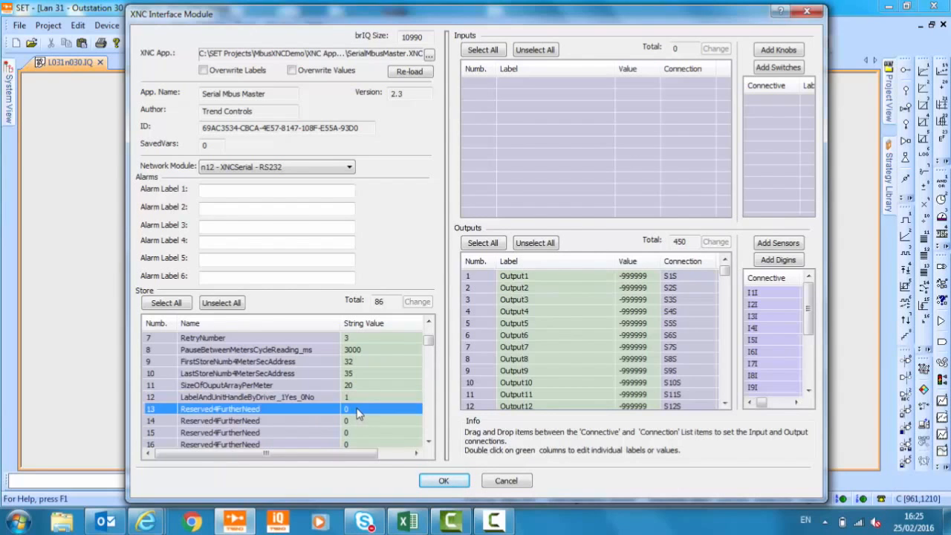
Step: Review the VIF label and meter secondary address entries in the Store list, and accept the XNC module settings
left_click(429, 442)
left_click(428, 441)
left_click(429, 441)
left_click(429, 441)
left_click(429, 441)
left_click(429, 441)
left_click(429, 442)
left_click(429, 442)
left_click(428, 441)
left_click(429, 441)
left_click(428, 442)
left_click(428, 441)
left_click(429, 441)
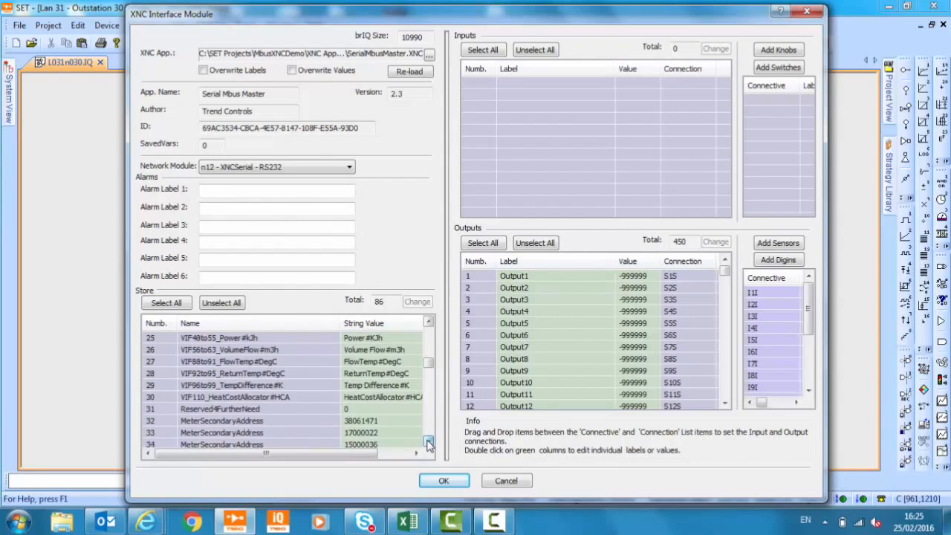
left_click(429, 441)
left_click(428, 441)
left_click(429, 441)
left_click(428, 442)
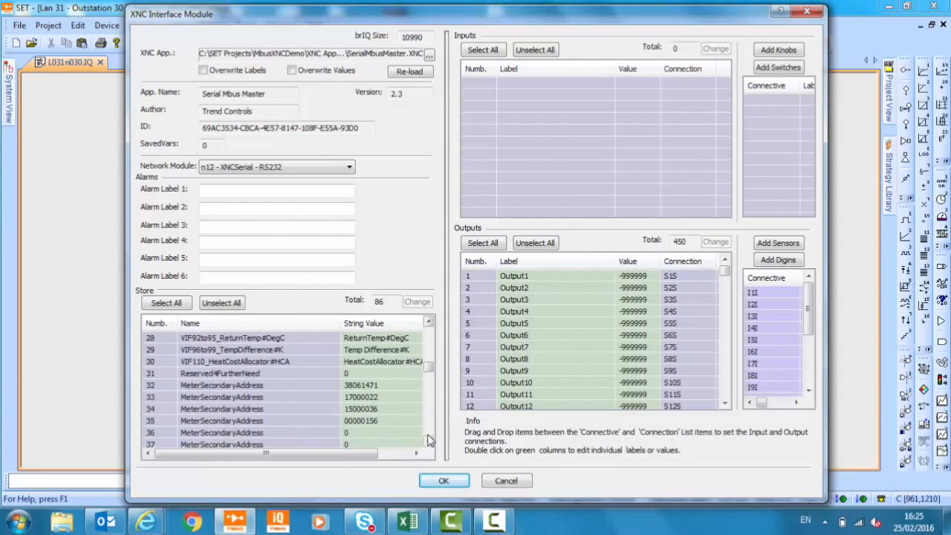
left_click_drag(428, 369, 428, 327)
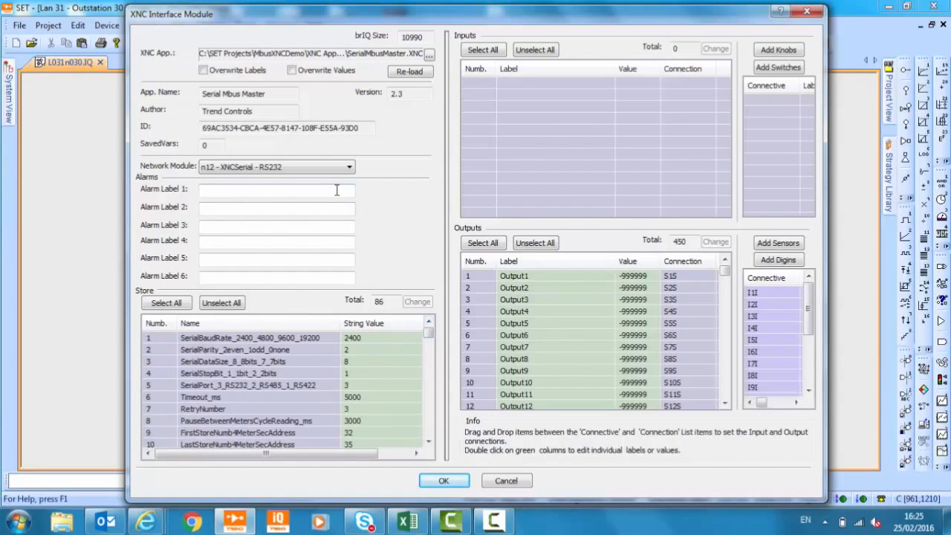
left_click(455, 481)
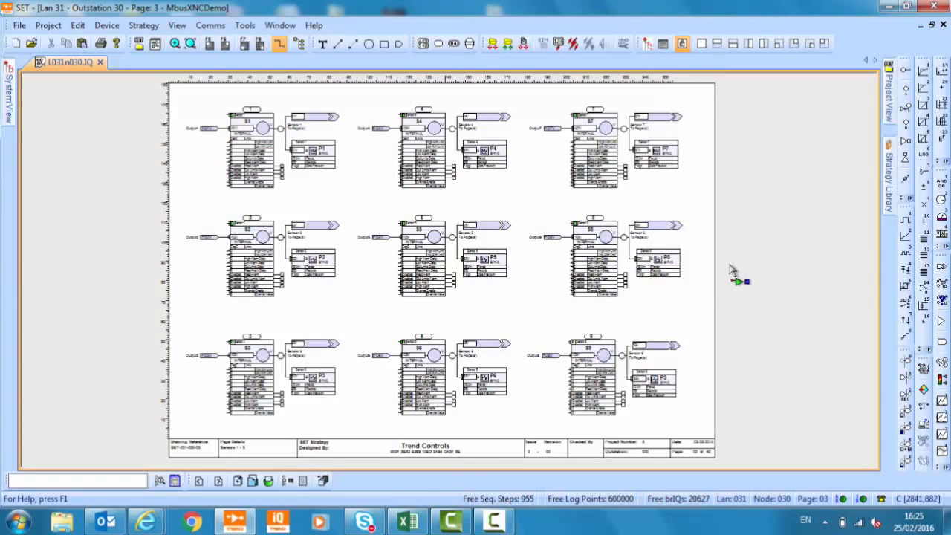
Step: Copy the Os 030 IQ422-00-SerialMbusMaster device to a solution named Demo, with group Test and sub group Demo
mouse_move(892, 99)
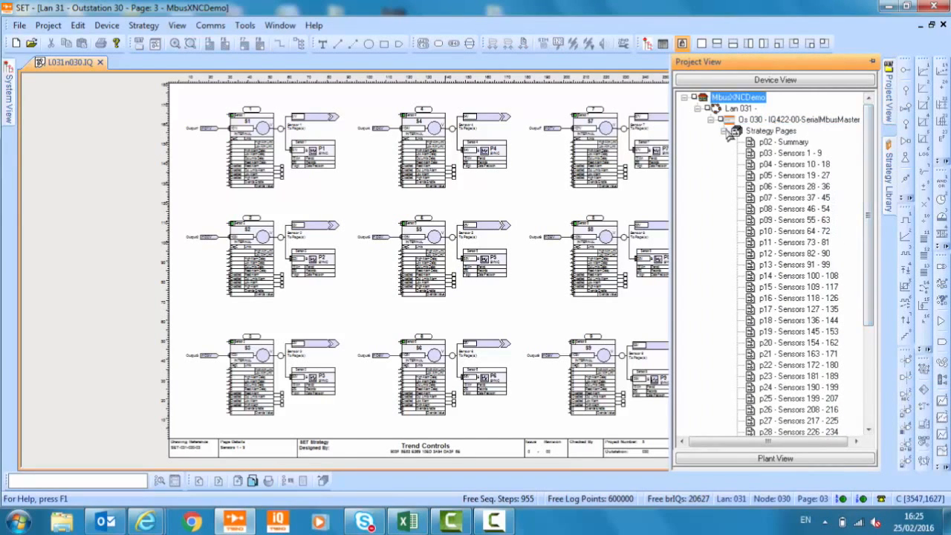
left_click(724, 131)
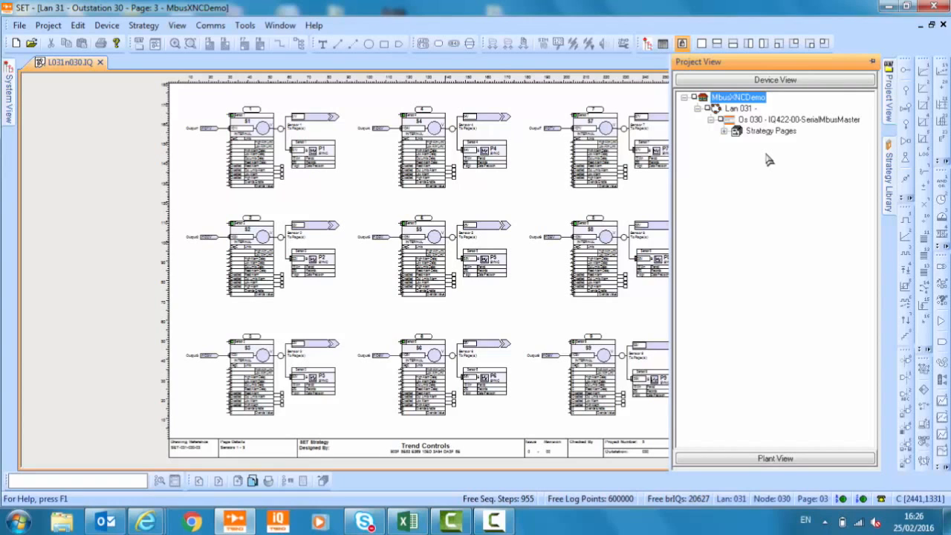
right_click(761, 121)
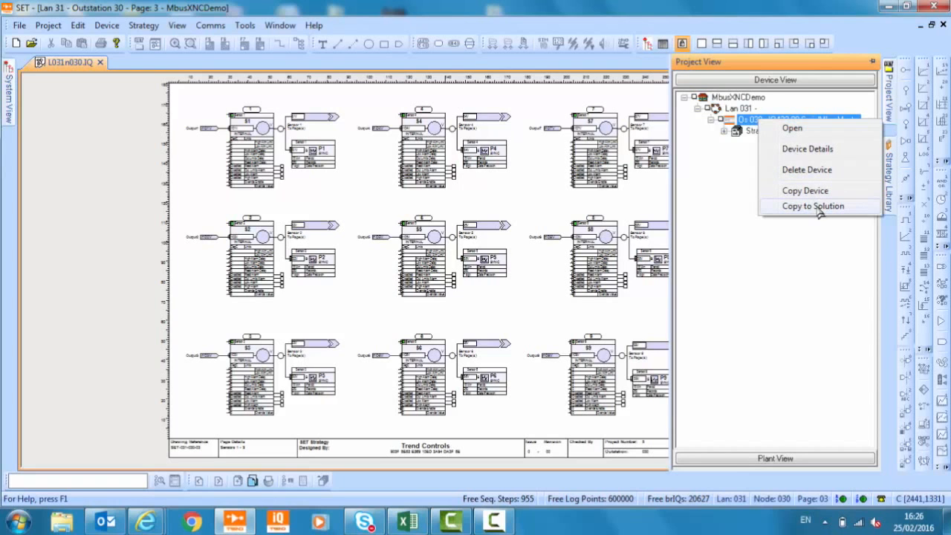
left_click(817, 207)
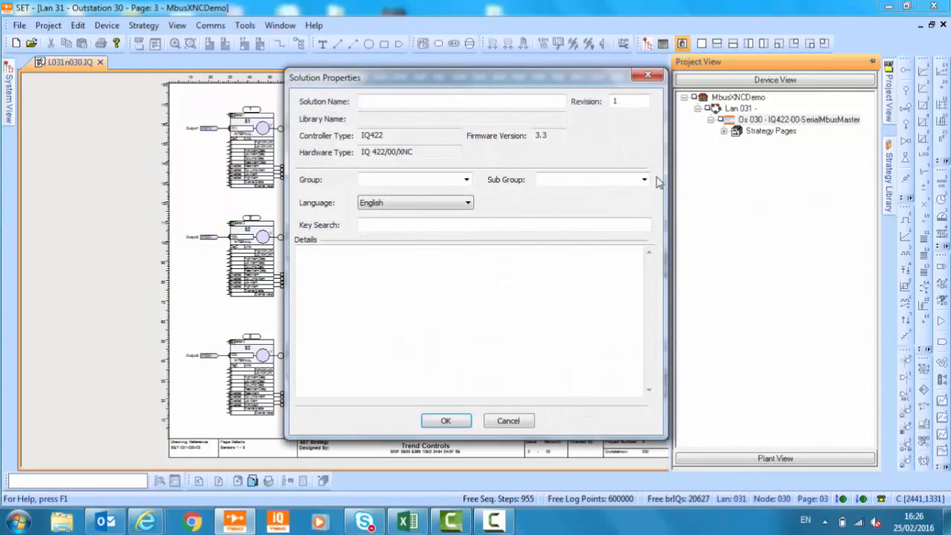
left_click(387, 102)
type("Demo")
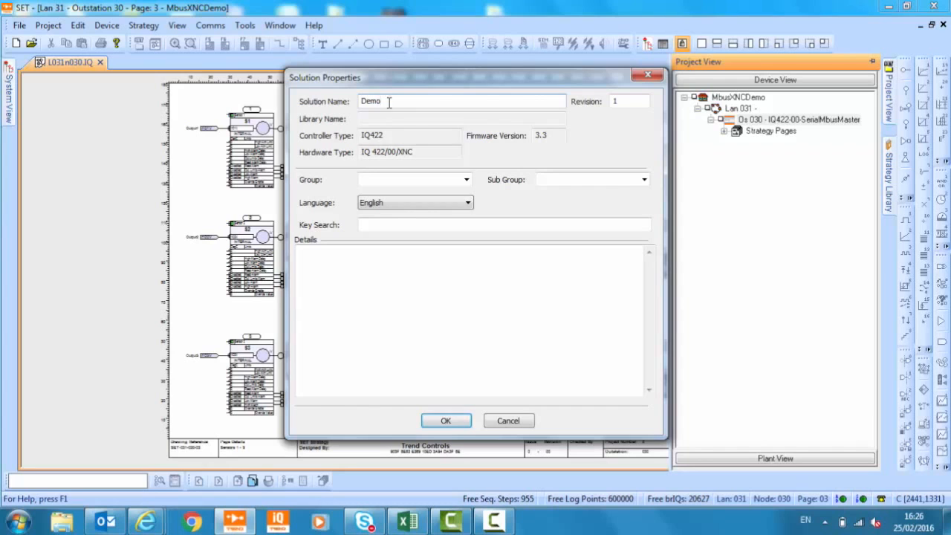
left_click(378, 179)
type("Test")
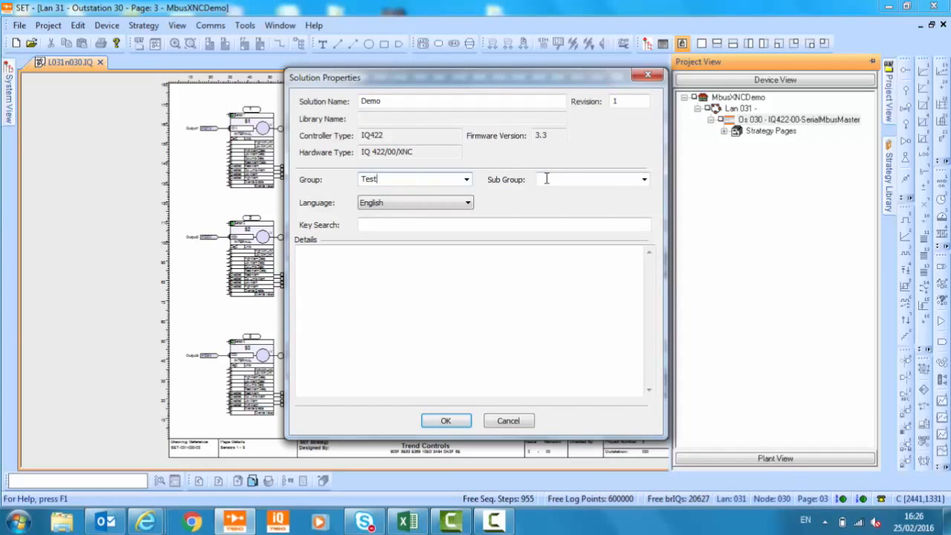
left_click(546, 182)
type("Demo")
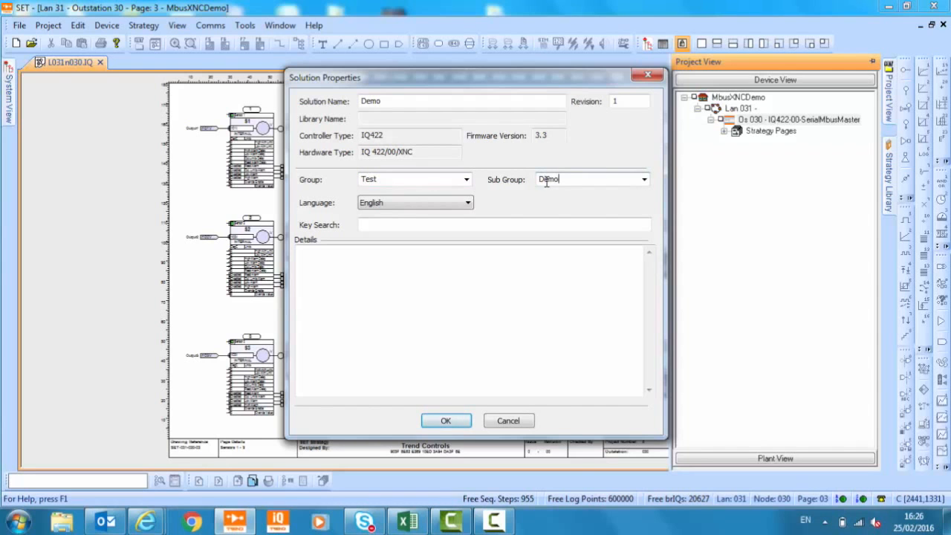
left_click(446, 427)
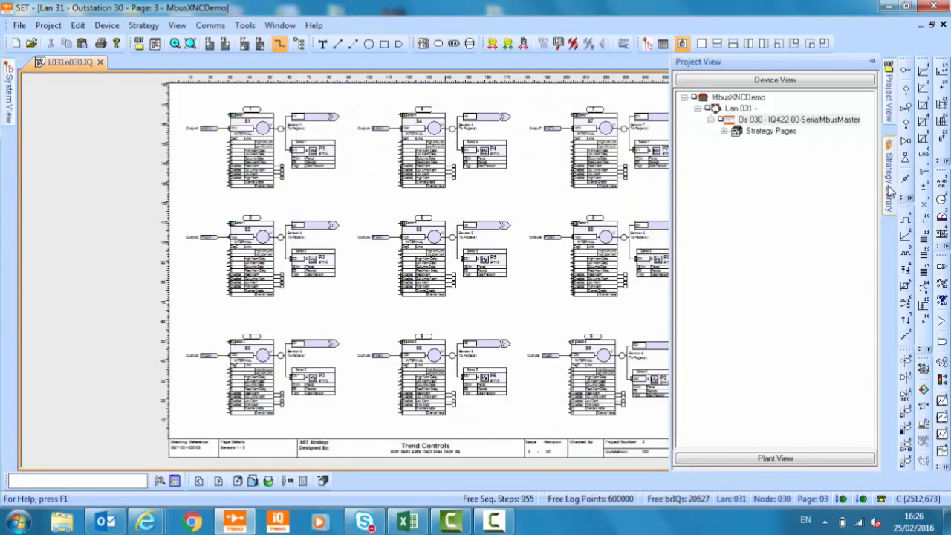
Step: Check the Strategy Library's Custom Solution folders for the Demo solution in the Test group
mouse_move(889, 192)
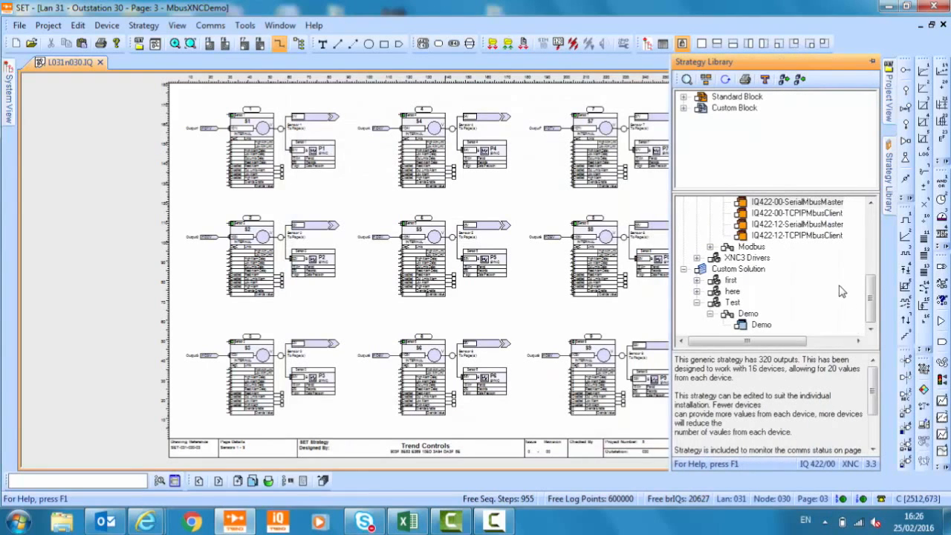
mouse_move(874, 299)
left_mouse_down()
mouse_move(873, 286)
mouse_move(873, 301)
left_mouse_up()
left_click(697, 303)
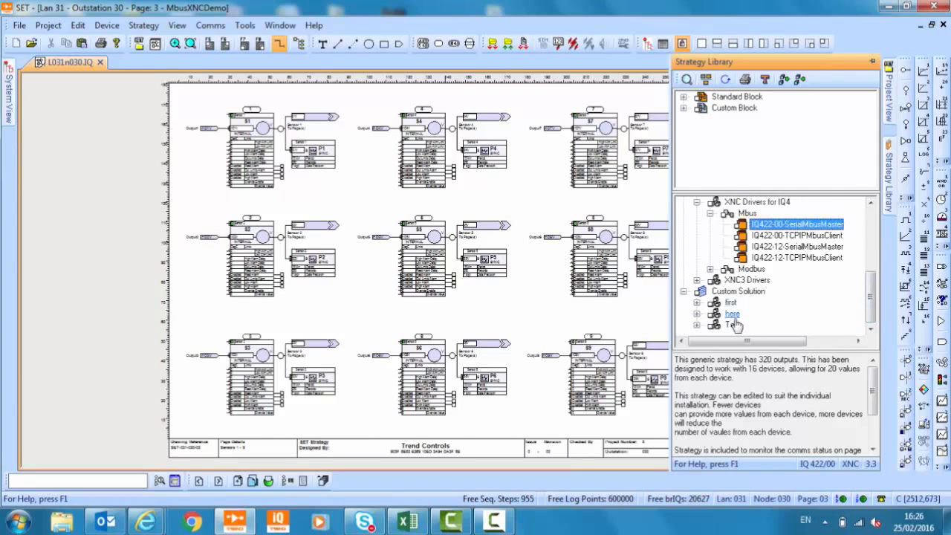
left_click(697, 324)
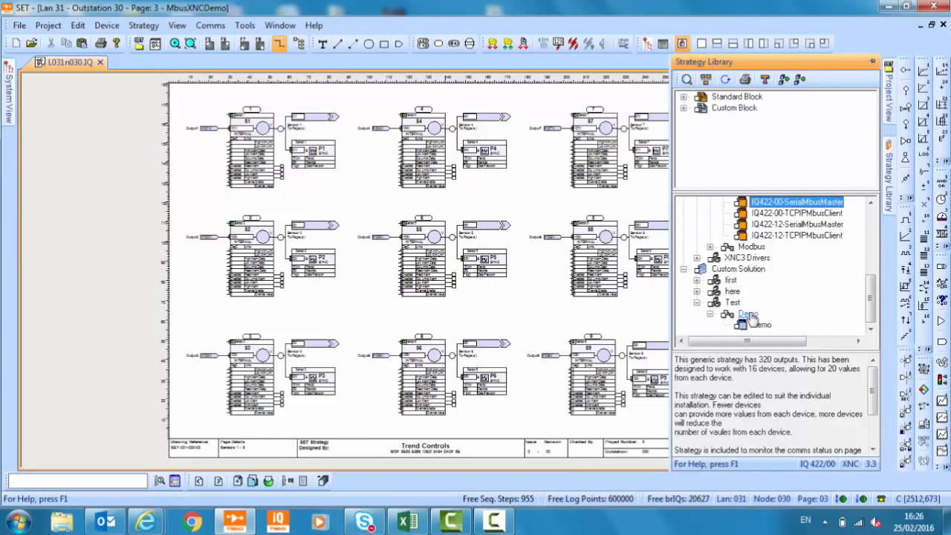